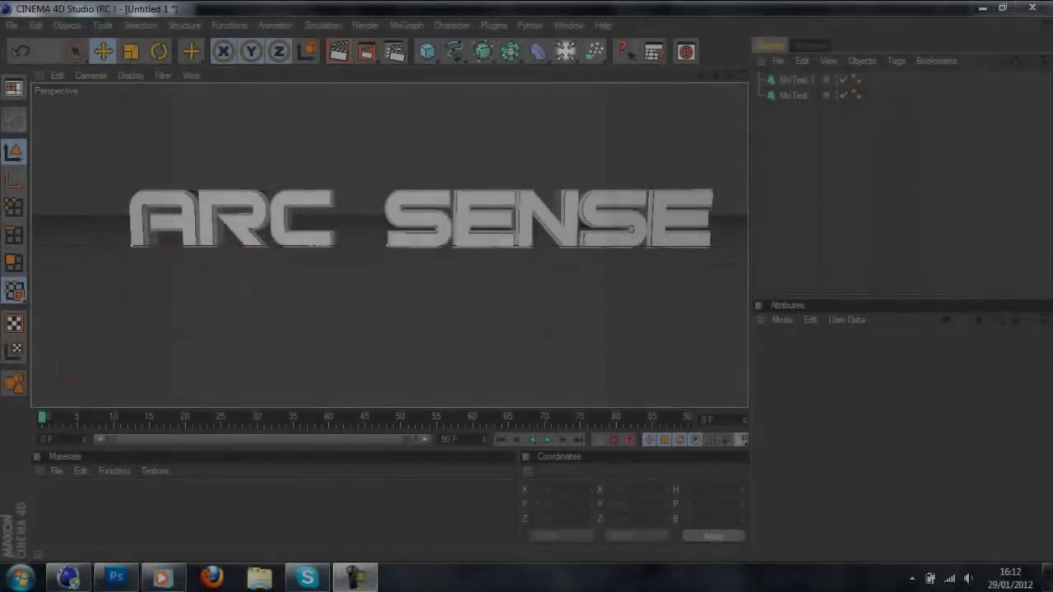
- Finish the Cinema 4D blue-material, two-light setup for ARC SENSE and close Render Settings
{"action": "type", "text": "hug"}
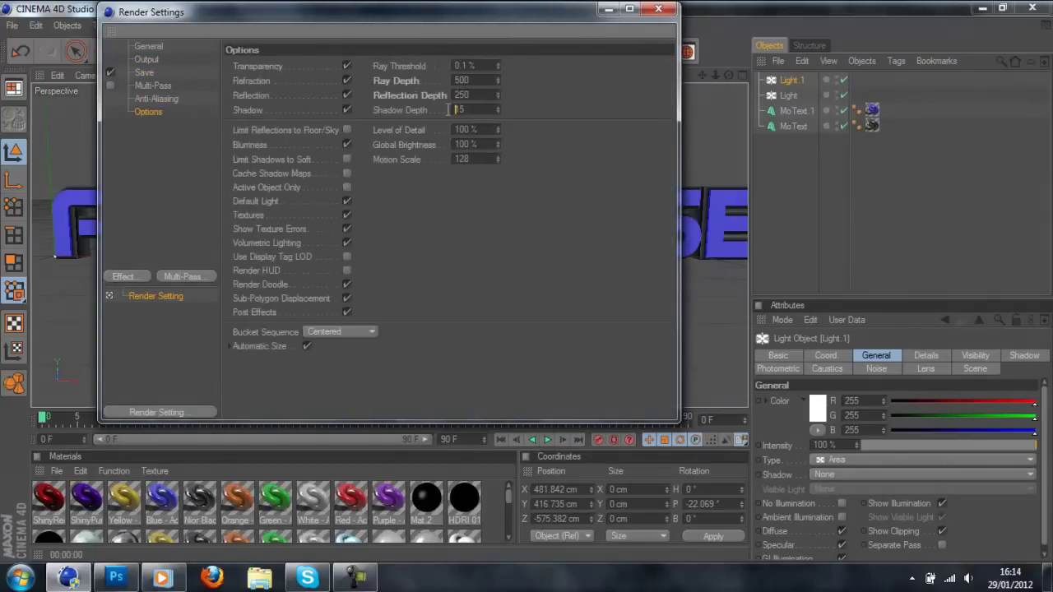
{"action": "left_click", "coordinate": [658, 9]}
{"action": "scroll", "coordinate": [526, 281], "scroll_direction": "up", "scroll_amount": 5}
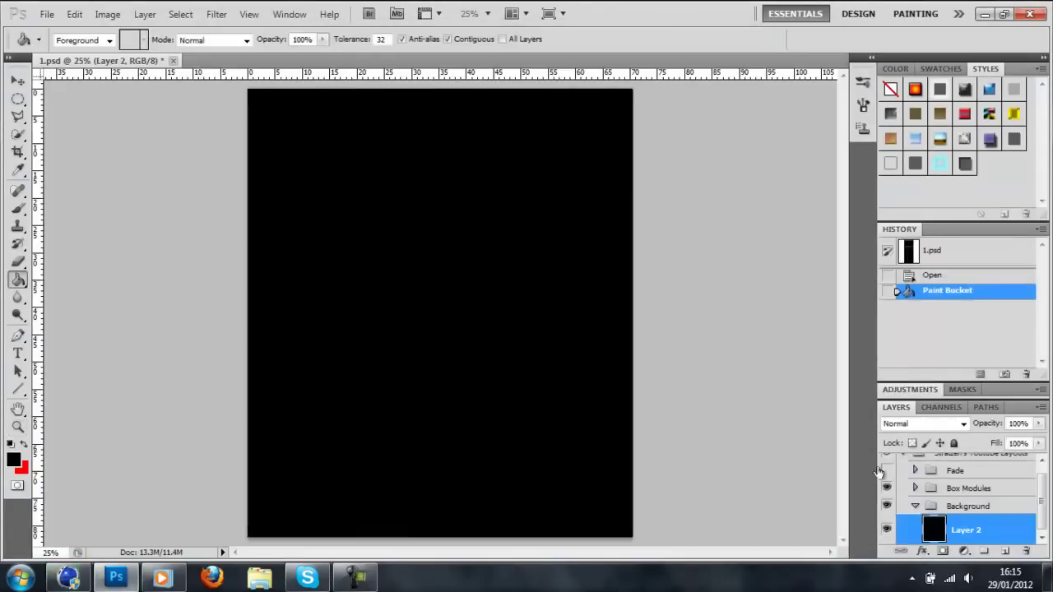
- Blur the expanded blue frame fill into a glow and erase its lower part
{"action": "left_click", "coordinate": [180, 14]}
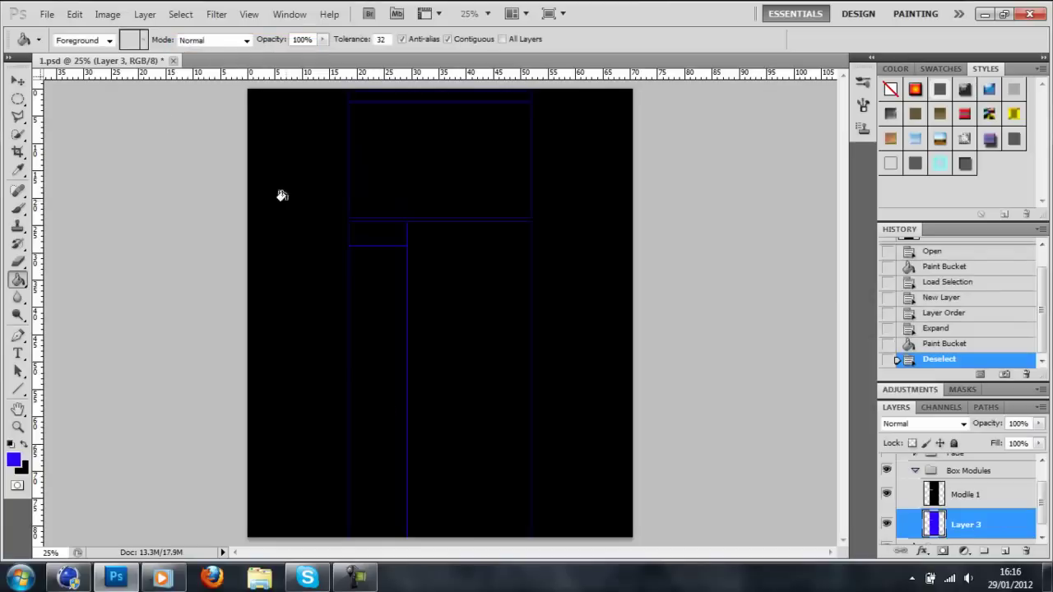
{"action": "left_click", "coordinate": [216, 14]}
{"action": "left_click", "coordinate": [435, 212]}
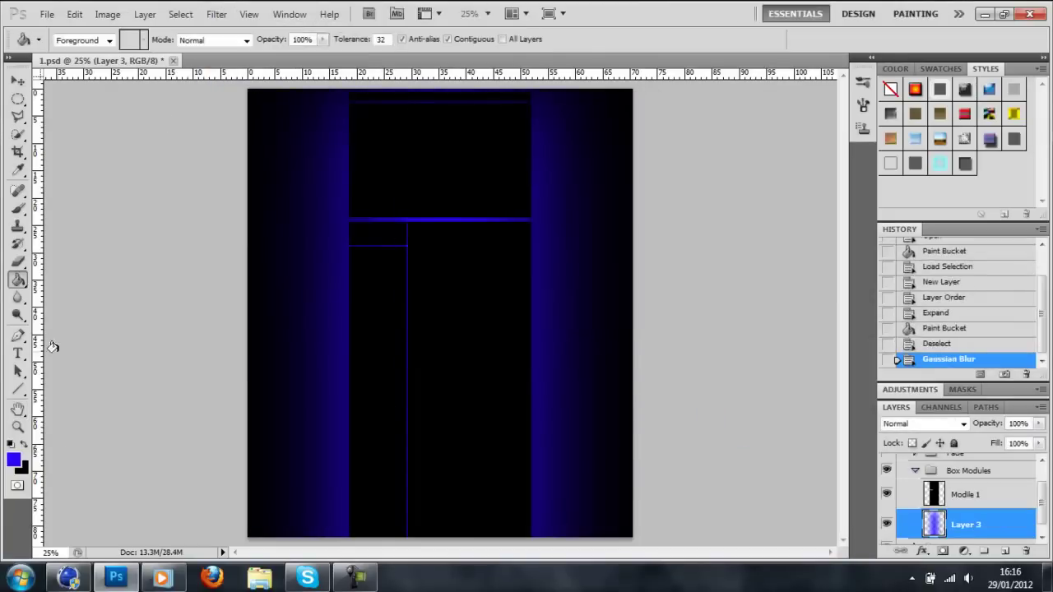
{"action": "left_click_drag", "start_coordinate": [560, 493], "coordinate": [263, 489]}
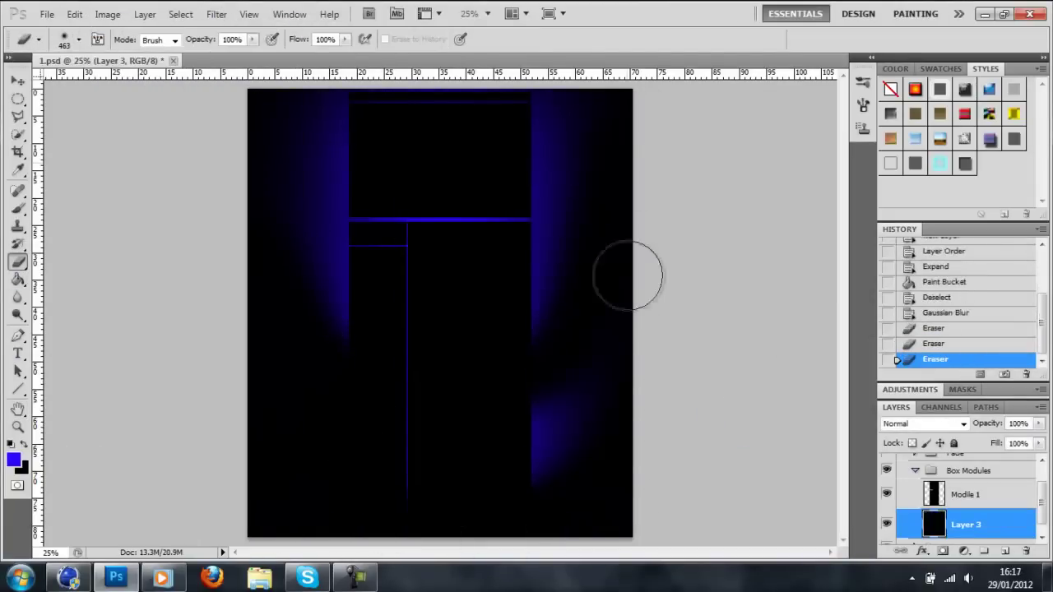
{"action": "key", "text": "ctrl+z"}
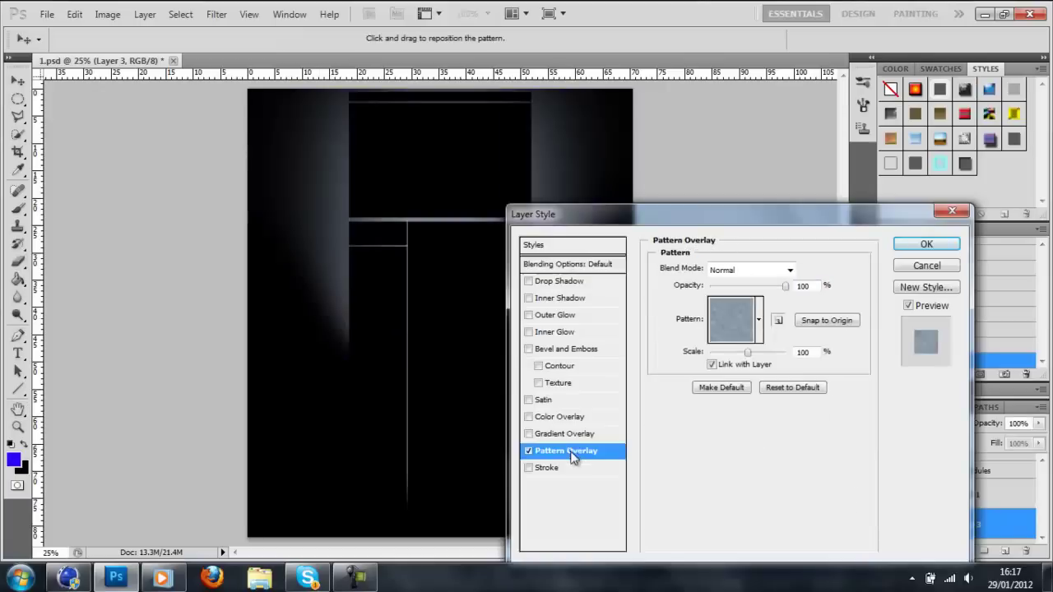
- Add a Color Dodge Pattern Overlay style to the glow layer
{"action": "left_click", "coordinate": [748, 270]}
{"action": "left_click", "coordinate": [740, 87]}
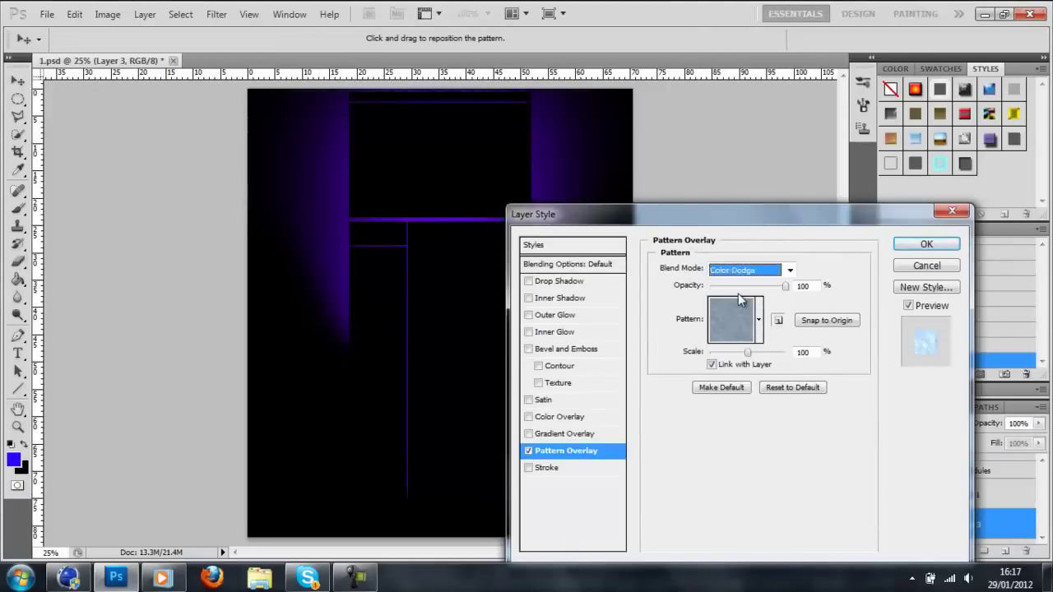
{"action": "key", "text": "Down"}
{"action": "key", "text": "Down"}
{"action": "key", "text": "Down"}
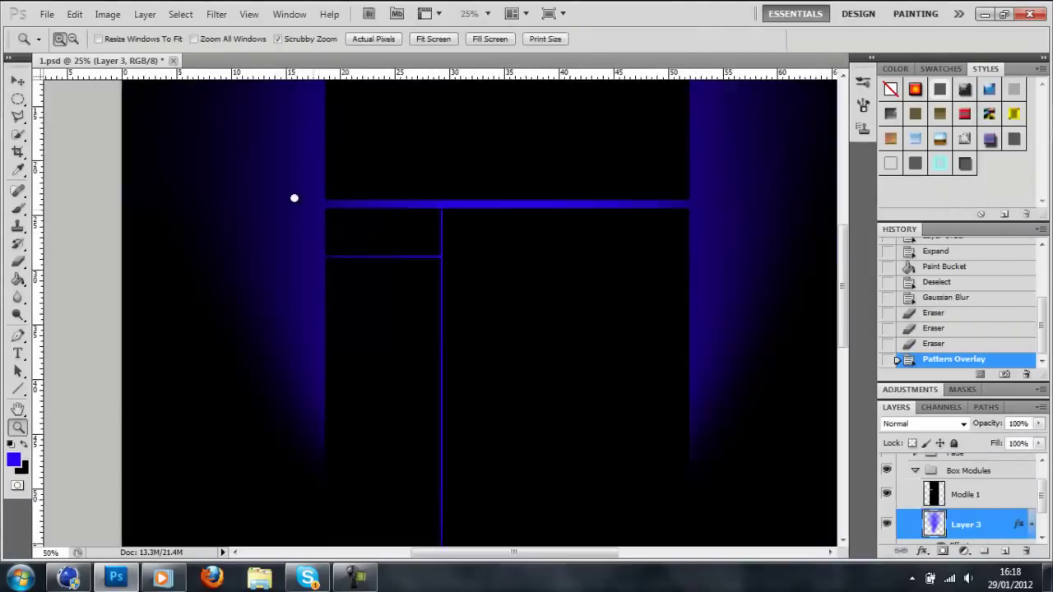
{"action": "key", "text": "Return"}
{"action": "key", "text": "ctrl+0"}
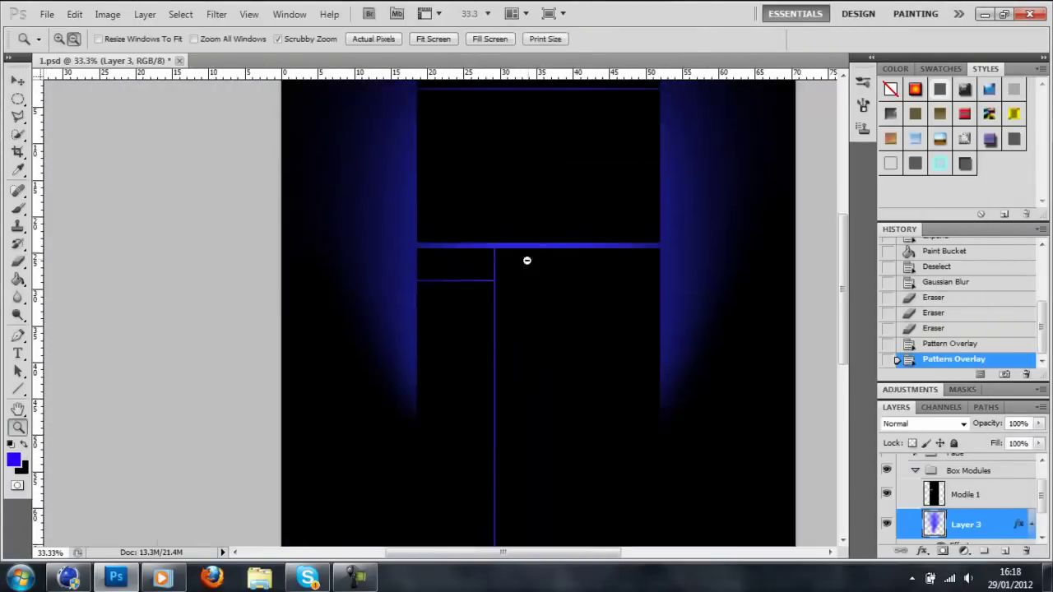
- Delete the extra Layer 4 and apply a cyan glow style to Modile 1
{"action": "left_click", "coordinate": [159, 581]}
{"action": "left_click", "coordinate": [971, 518]}
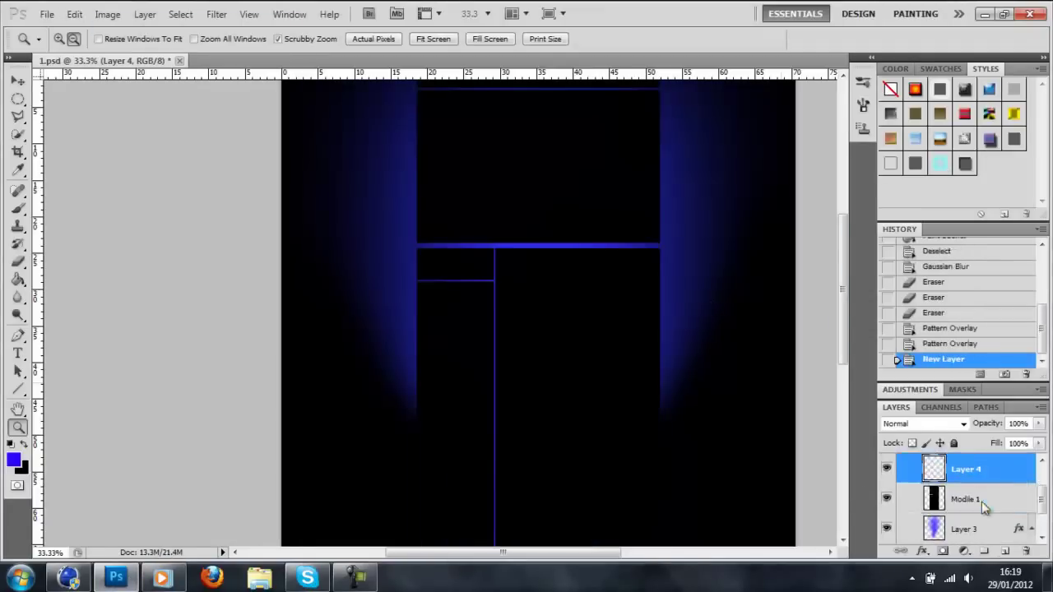
{"action": "right_click", "coordinate": [981, 506]}
{"action": "left_click", "coordinate": [881, 183]}
{"action": "left_click", "coordinate": [937, 164]}
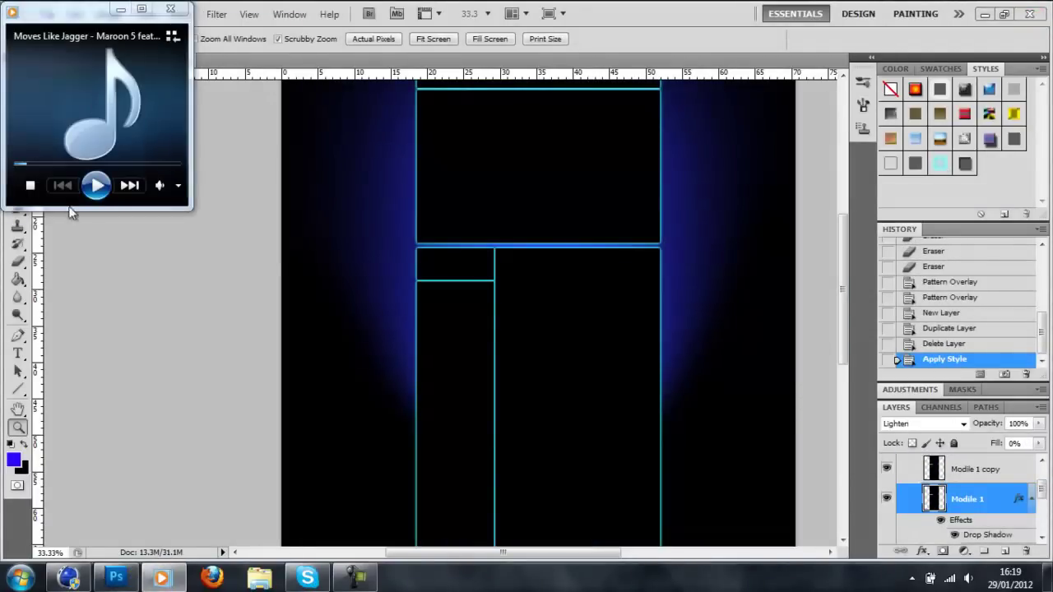
- Erase white edge highlights around the Modile 1 frame junction at 200% zoom
{"action": "scroll", "coordinate": [976, 486], "scroll_direction": "down", "scroll_amount": 1}
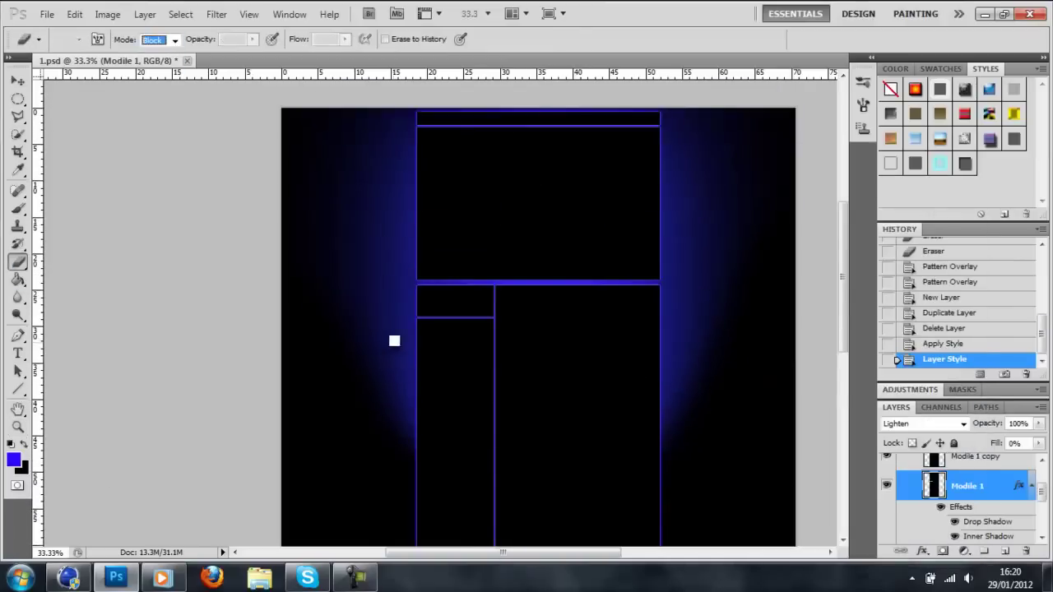
{"action": "scroll", "coordinate": [598, 335], "scroll_direction": "down", "scroll_amount": 3}
{"action": "left_click", "coordinate": [431, 199]}
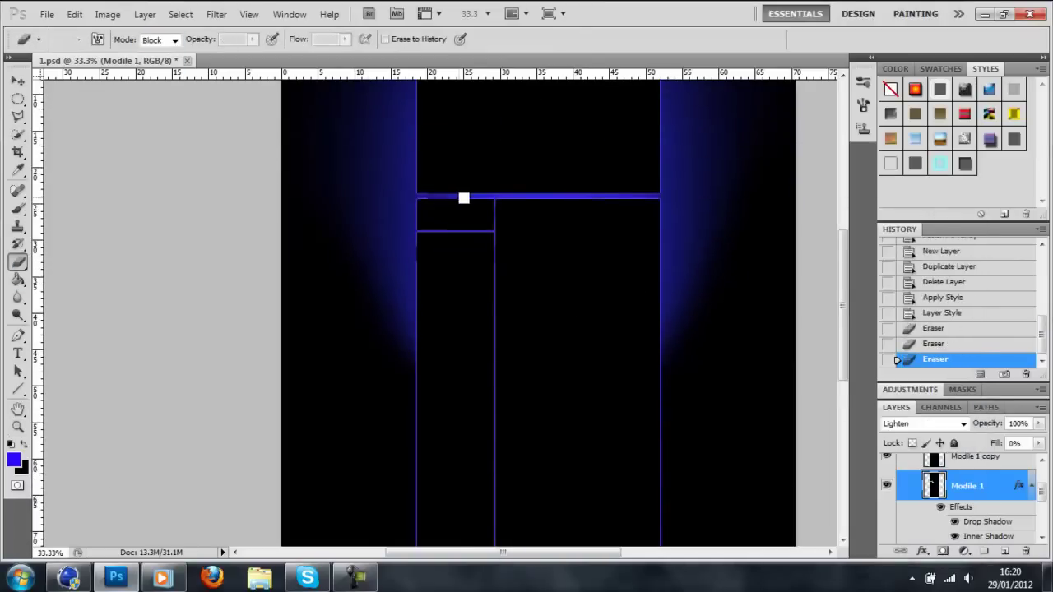
{"action": "left_click", "coordinate": [463, 199]}
{"action": "scroll", "coordinate": [463, 198], "scroll_direction": "up", "scroll_amount": 3}
{"action": "left_click", "coordinate": [545, 218], "text": "ctrl"}
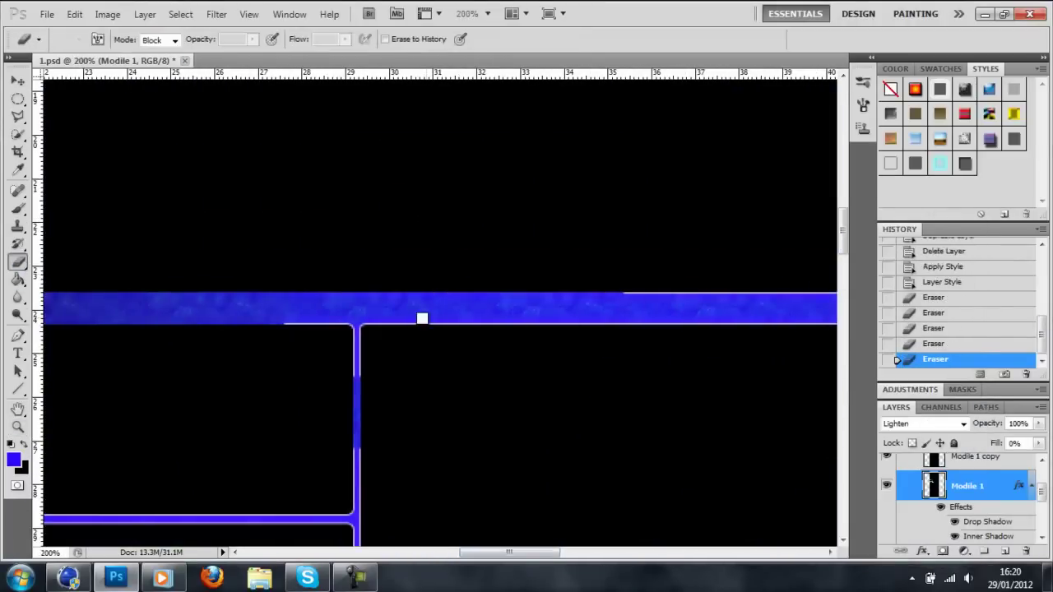
{"action": "left_click_drag", "start_coordinate": [476, 323], "coordinate": [730, 323]}
{"action": "scroll", "coordinate": [221, 284], "scroll_direction": "right", "scroll_amount": 5}
{"action": "scroll", "coordinate": [360, 322], "scroll_direction": "right", "scroll_amount": 3}
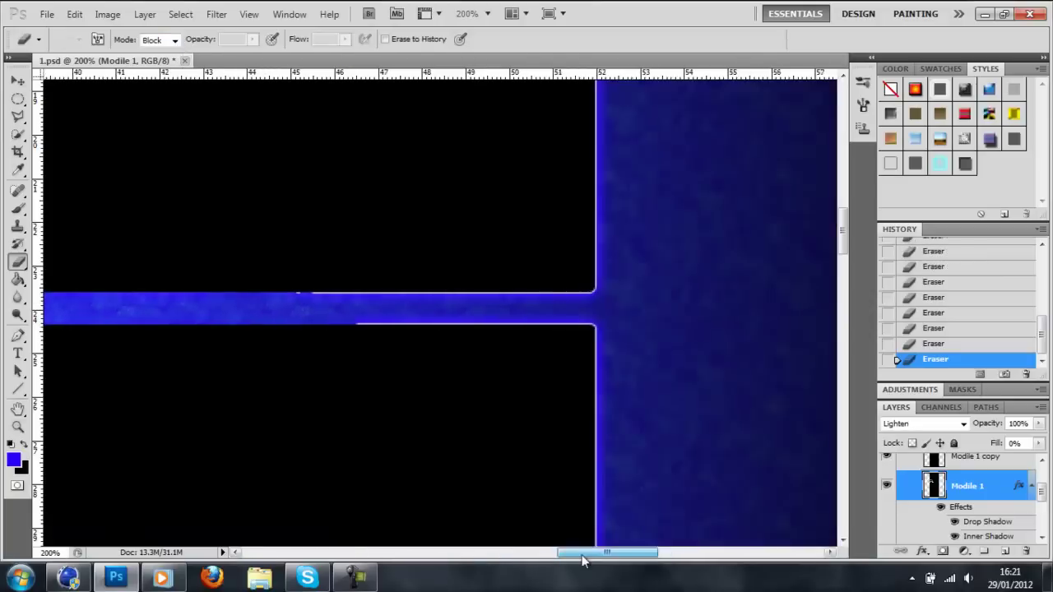
- Erase the band's upper white edge and the remaining frame-line highlights
{"action": "left_click_drag", "start_coordinate": [515, 294], "coordinate": [300, 293]}
{"action": "scroll", "coordinate": [587, 274], "scroll_direction": "down", "scroll_amount": 1}
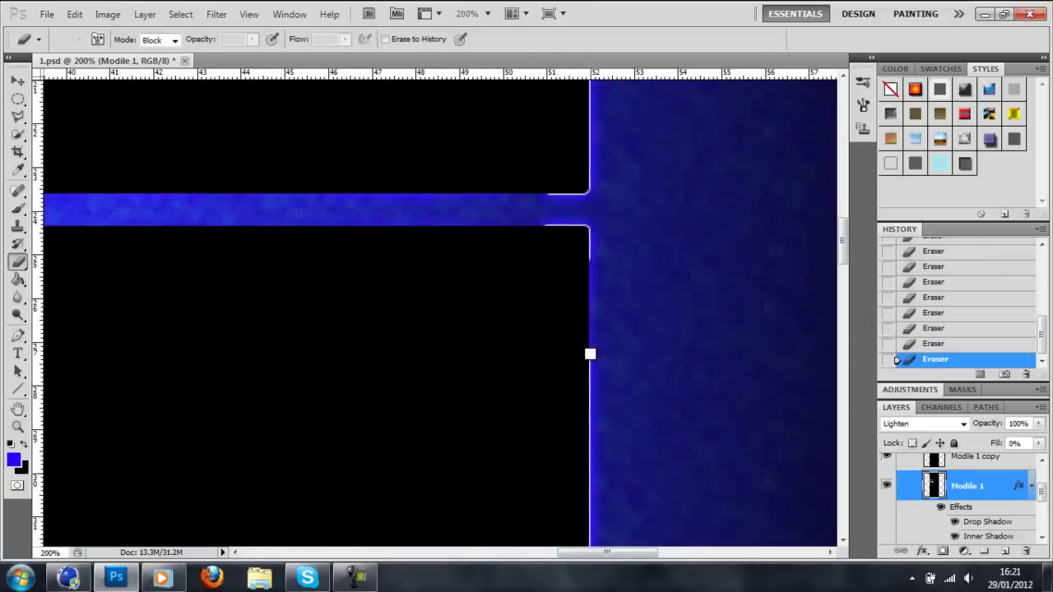
{"action": "left_click_drag", "start_coordinate": [590, 353], "coordinate": [589, 425]}
{"action": "scroll", "coordinate": [590, 425], "scroll_direction": "down", "scroll_amount": 2}
{"action": "scroll", "coordinate": [482, 535], "scroll_direction": "left", "scroll_amount": 9}
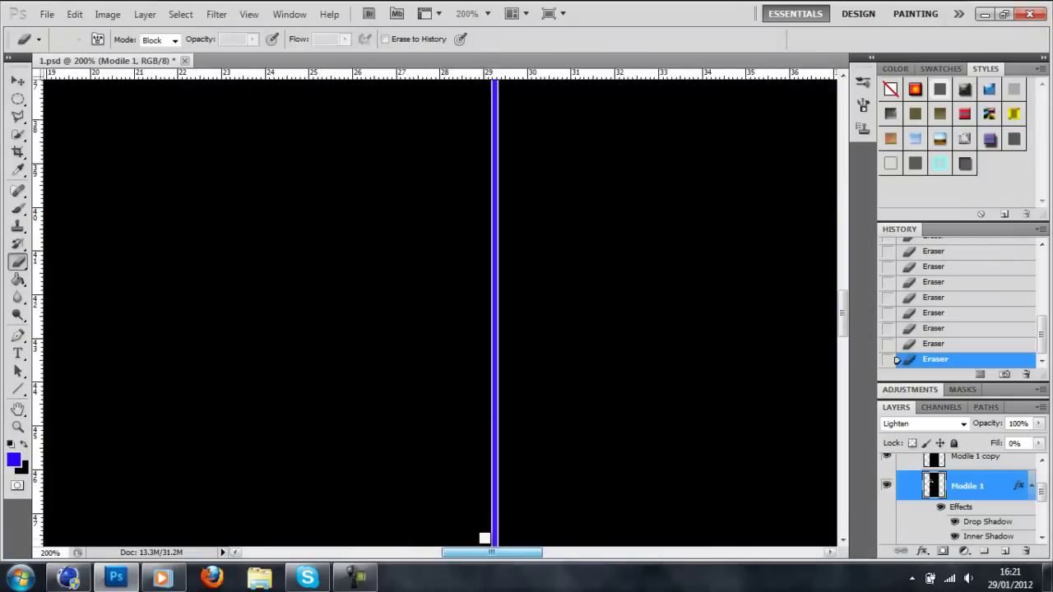
{"action": "scroll", "coordinate": [507, 223], "scroll_direction": "up", "scroll_amount": 1}
{"action": "scroll", "coordinate": [505, 240], "scroll_direction": "up", "scroll_amount": 1}
{"action": "scroll", "coordinate": [505, 240], "scroll_direction": "up", "scroll_amount": 1}
{"action": "scroll", "coordinate": [486, 277], "scroll_direction": "up", "scroll_amount": 1}
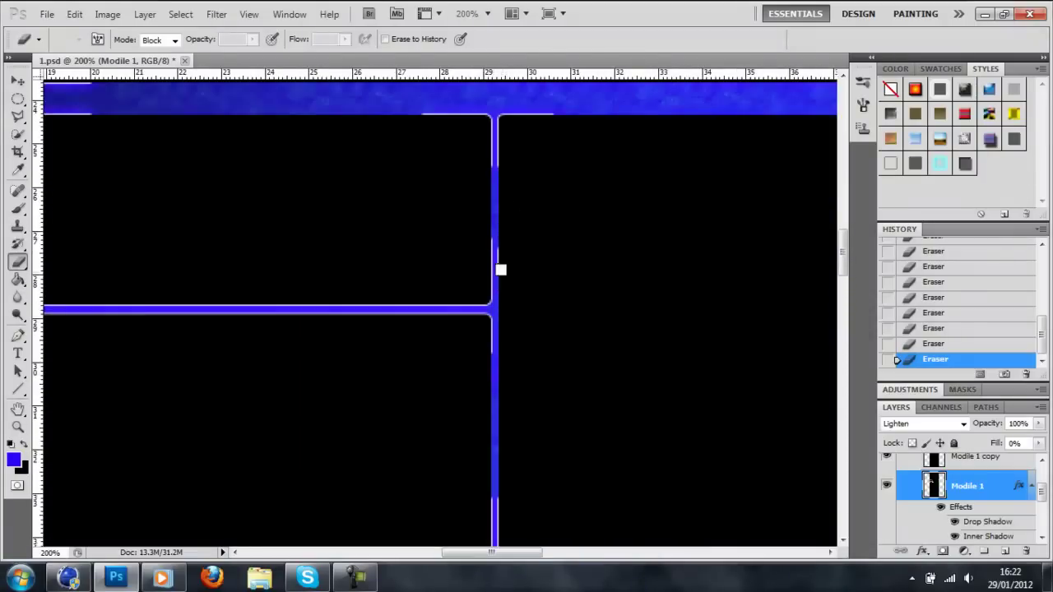
{"action": "scroll", "coordinate": [500, 268], "scroll_direction": "down", "scroll_amount": 2}
{"action": "left_click_drag", "start_coordinate": [499, 268], "coordinate": [465, 386]}
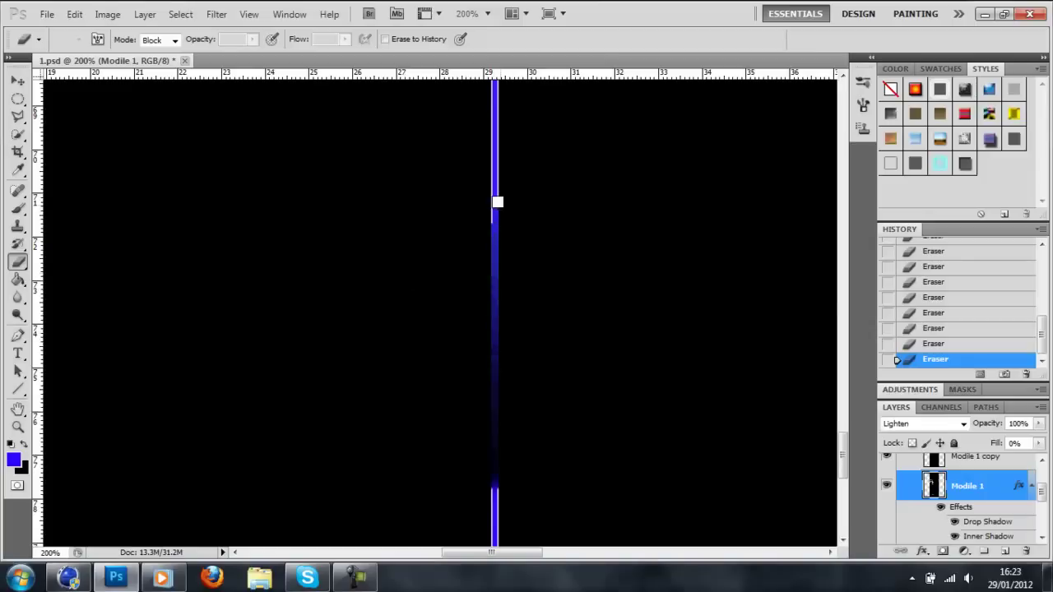
{"action": "scroll", "coordinate": [490, 313], "scroll_direction": "down", "scroll_amount": 3}
{"action": "left_click_drag", "start_coordinate": [489, 313], "coordinate": [501, 205]}
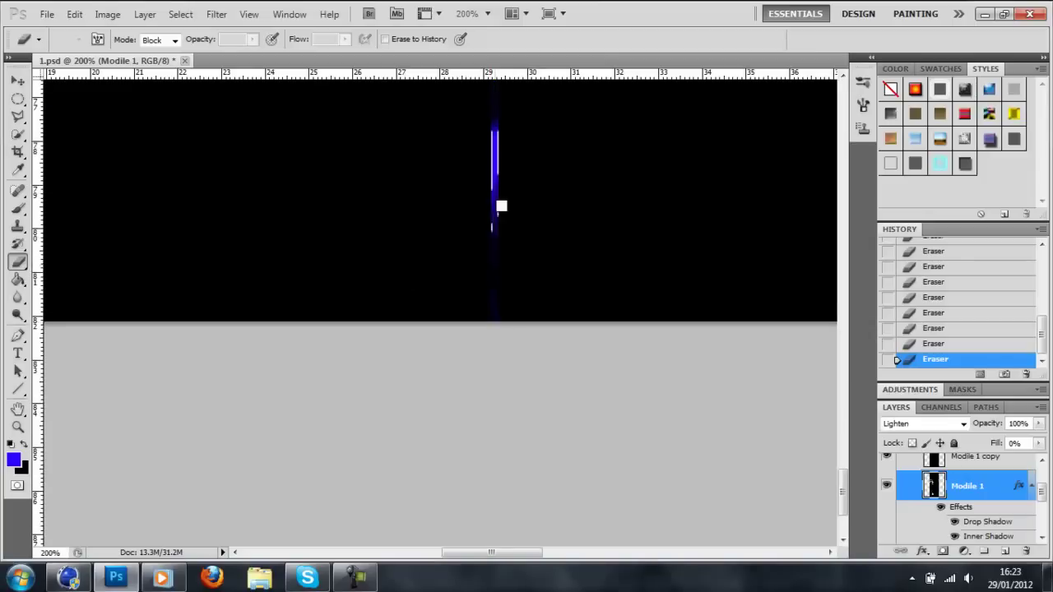
{"action": "scroll", "coordinate": [531, 329], "scroll_direction": "up", "scroll_amount": 5}
{"action": "scroll", "coordinate": [508, 268], "scroll_direction": "right", "scroll_amount": 3}
{"action": "scroll", "coordinate": [508, 268], "scroll_direction": "up", "scroll_amount": 5}
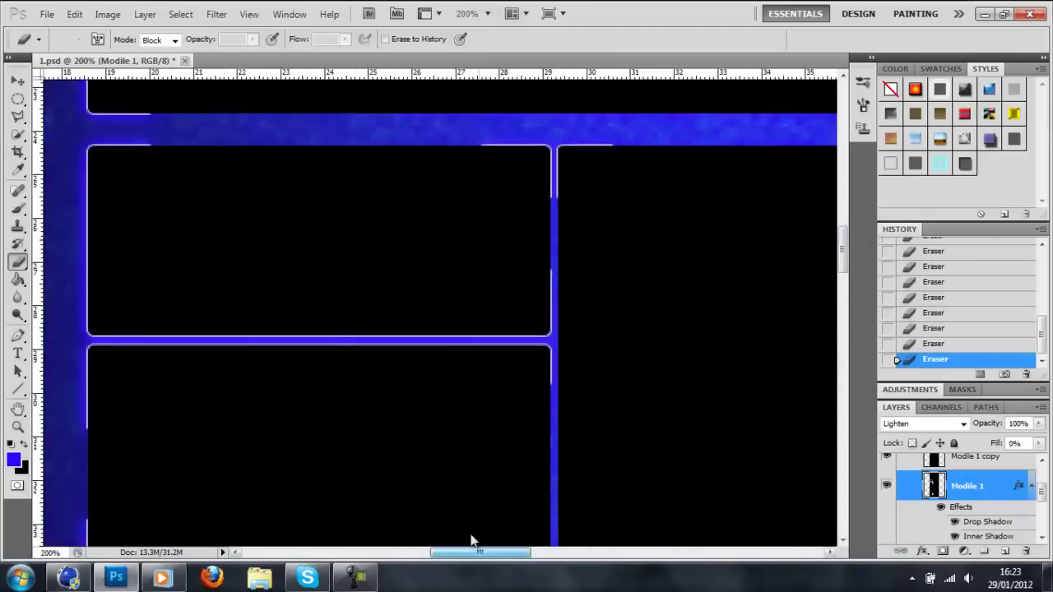
- Zoom out and pan around the layout to review the erased frame lines
{"action": "key", "text": "z"}
{"action": "left_click", "coordinate": [73, 39]}
{"action": "left_click", "coordinate": [271, 422]}
{"action": "left_click", "coordinate": [271, 423]}
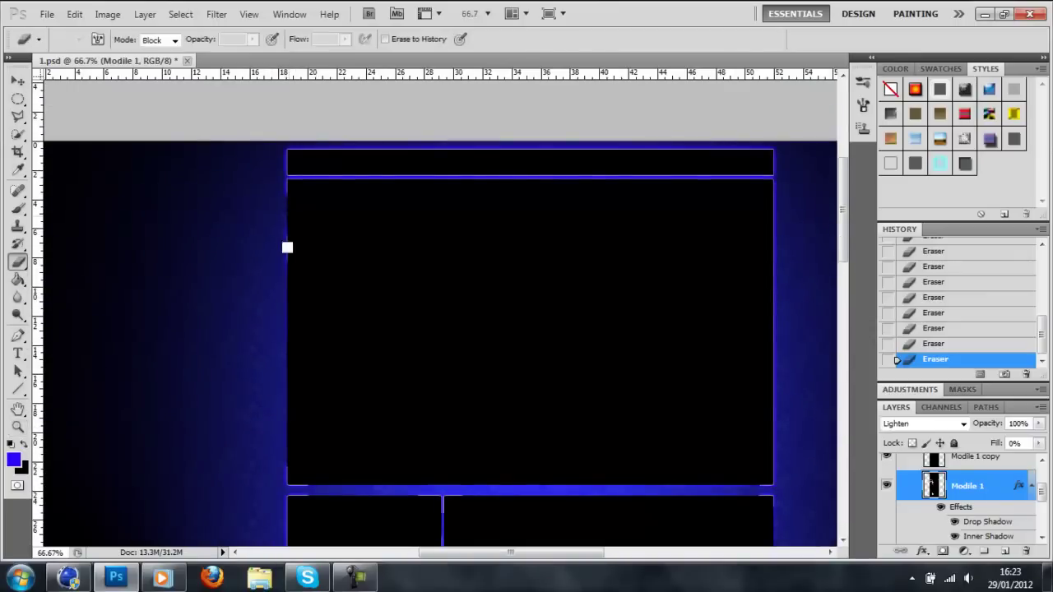
{"action": "scroll", "coordinate": [602, 188], "scroll_direction": "up", "scroll_amount": 2}
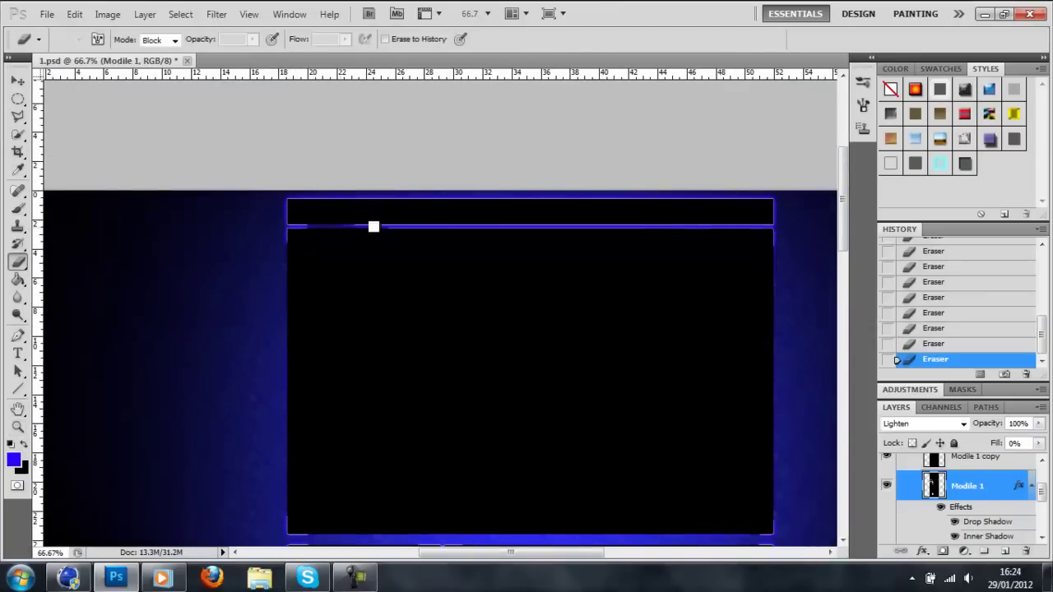
{"action": "scroll", "coordinate": [329, 246], "scroll_direction": "down", "scroll_amount": 3}
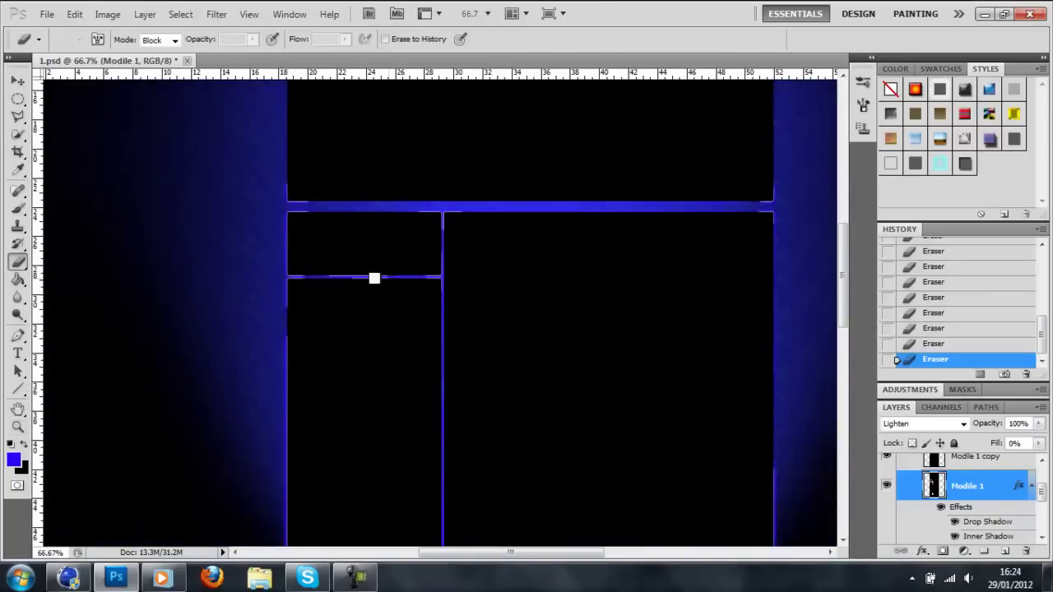
{"action": "scroll", "coordinate": [559, 353], "scroll_direction": "down", "scroll_amount": 4}
{"action": "scroll", "coordinate": [510, 386], "scroll_direction": "up", "scroll_amount": 2}
{"action": "scroll", "coordinate": [284, 338], "scroll_direction": "down", "scroll_amount": 3}
{"action": "scroll", "coordinate": [294, 345], "scroll_direction": "down", "scroll_amount": 3}
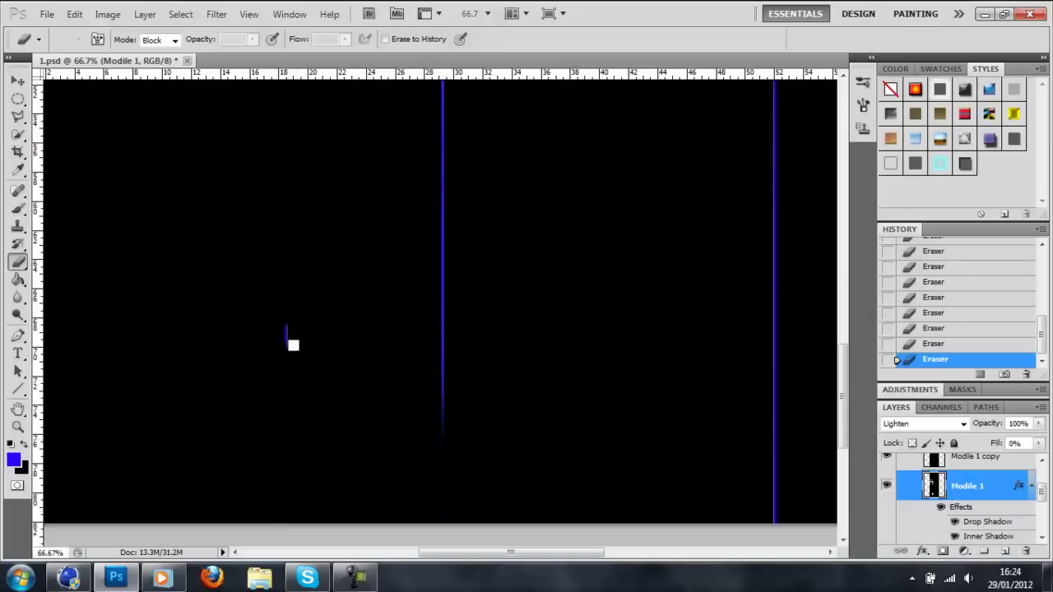
{"action": "scroll", "coordinate": [568, 386], "scroll_direction": "right", "scroll_amount": 5}
{"action": "scroll", "coordinate": [576, 309], "scroll_direction": "up", "scroll_amount": 2}
{"action": "scroll", "coordinate": [510, 329], "scroll_direction": "left", "scroll_amount": 5}
{"action": "scroll", "coordinate": [469, 411], "scroll_direction": "up", "scroll_amount": 5}
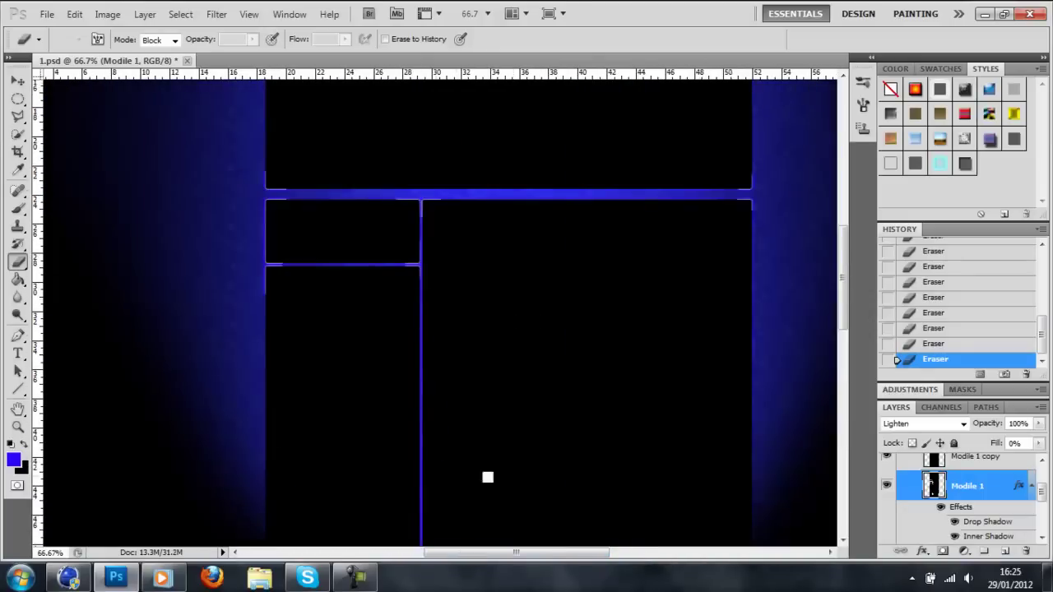
{"action": "scroll", "coordinate": [494, 453], "scroll_direction": "up", "scroll_amount": 5}
- Place the acrsence ARC SENSE render on the left margin, at the top of the layer stack
{"action": "scroll", "coordinate": [507, 418], "scroll_direction": "down", "scroll_amount": 2}
{"action": "left_click", "coordinate": [259, 578]}
{"action": "double_click", "coordinate": [184, 153]}
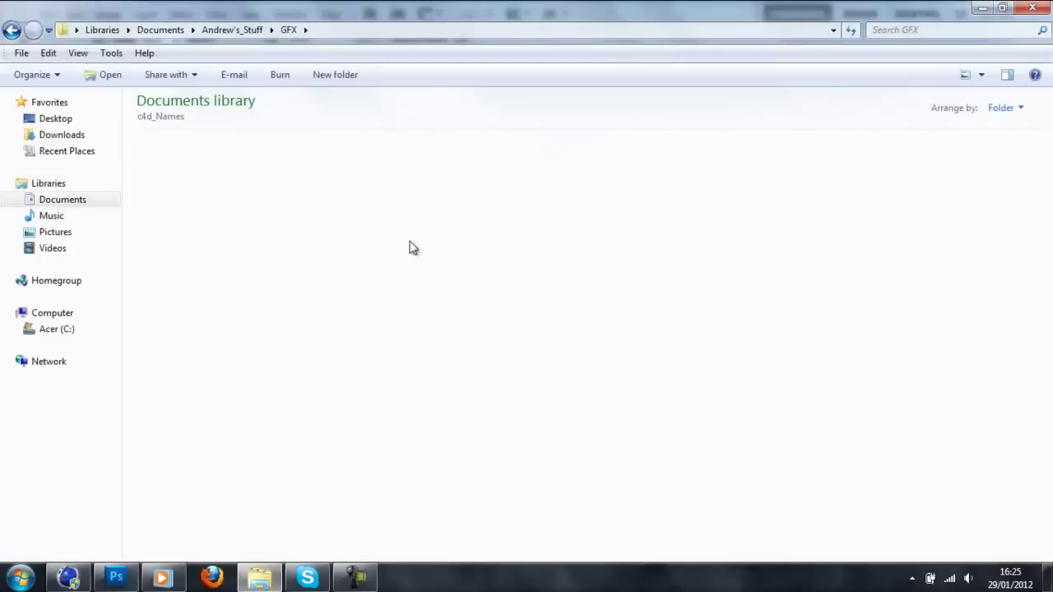
{"action": "mouse_move", "coordinate": [341, 131]}
{"action": "left_mouse_down"}
{"action": "mouse_move", "coordinate": [116, 576]}
{"action": "mouse_move", "coordinate": [198, 249]}
{"action": "mouse_move", "coordinate": [430, 263]}
{"action": "mouse_move", "coordinate": [291, 261]}
{"action": "left_mouse_up"}
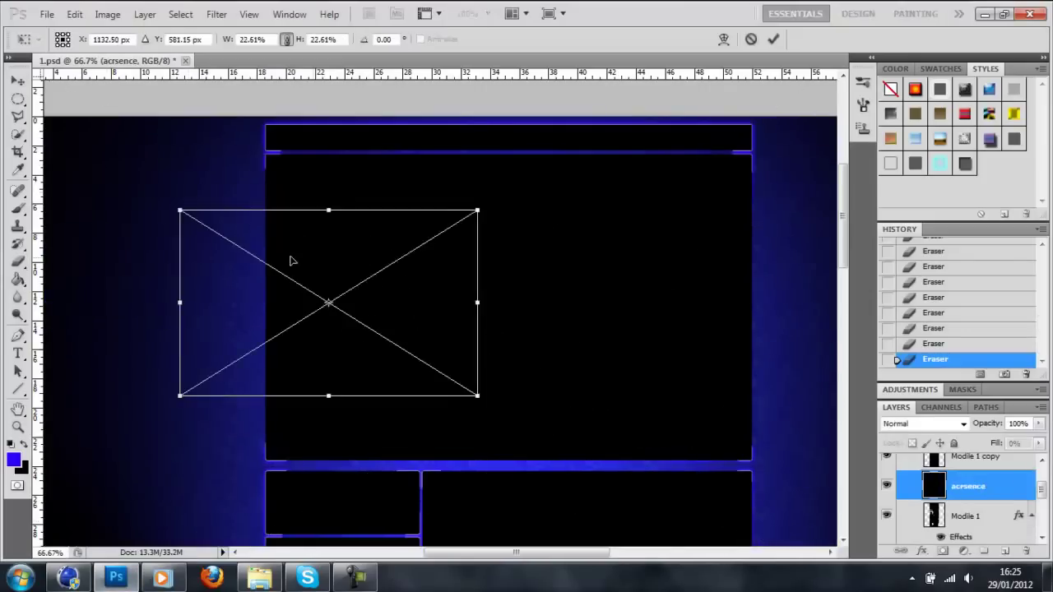
{"action": "left_click_drag", "start_coordinate": [243, 176], "coordinate": [230, 449]}
{"action": "left_click_drag", "start_coordinate": [299, 318], "coordinate": [223, 307]}
{"action": "key", "text": "Return"}
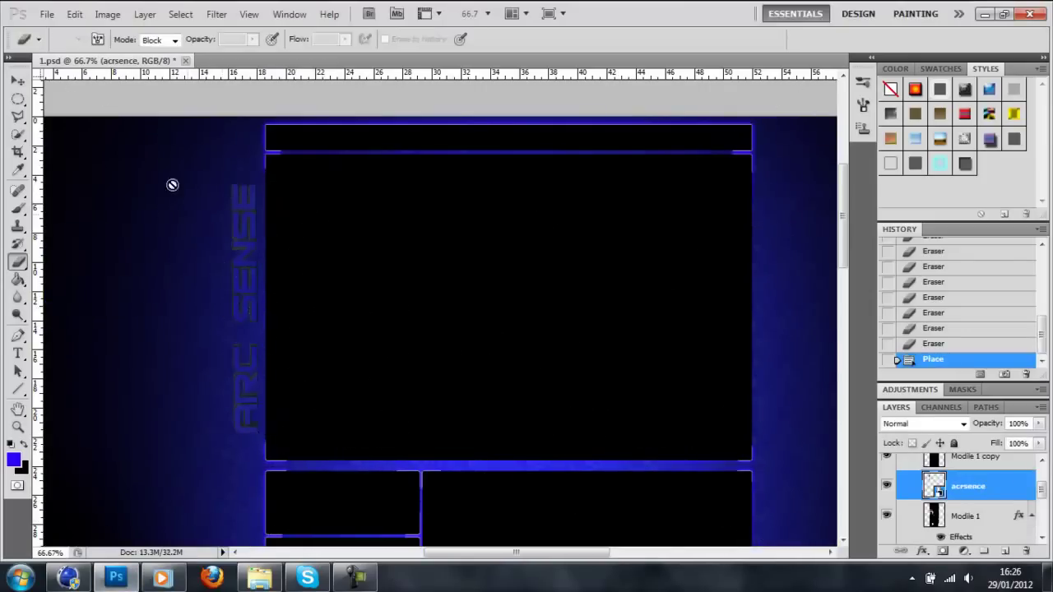
{"action": "left_click_drag", "start_coordinate": [987, 450], "coordinate": [978, 462]}
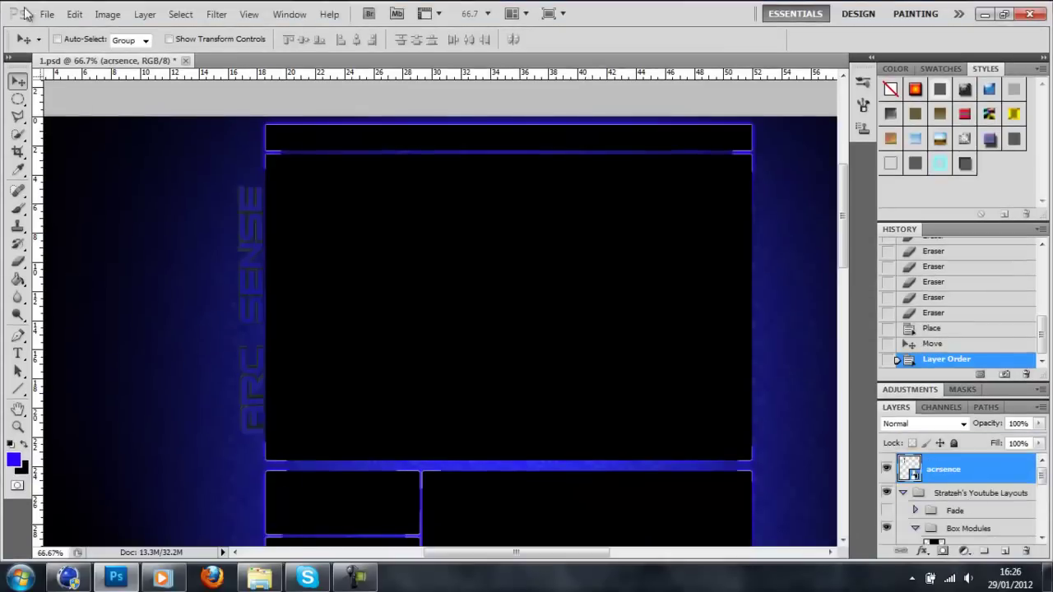
{"action": "key", "text": "ctrl+t"}
{"action": "key", "text": "Return"}
- Give the acrsence copy a glowing outline style, rasterize it, and add an empty layer above
{"action": "right_click", "coordinate": [946, 469]}
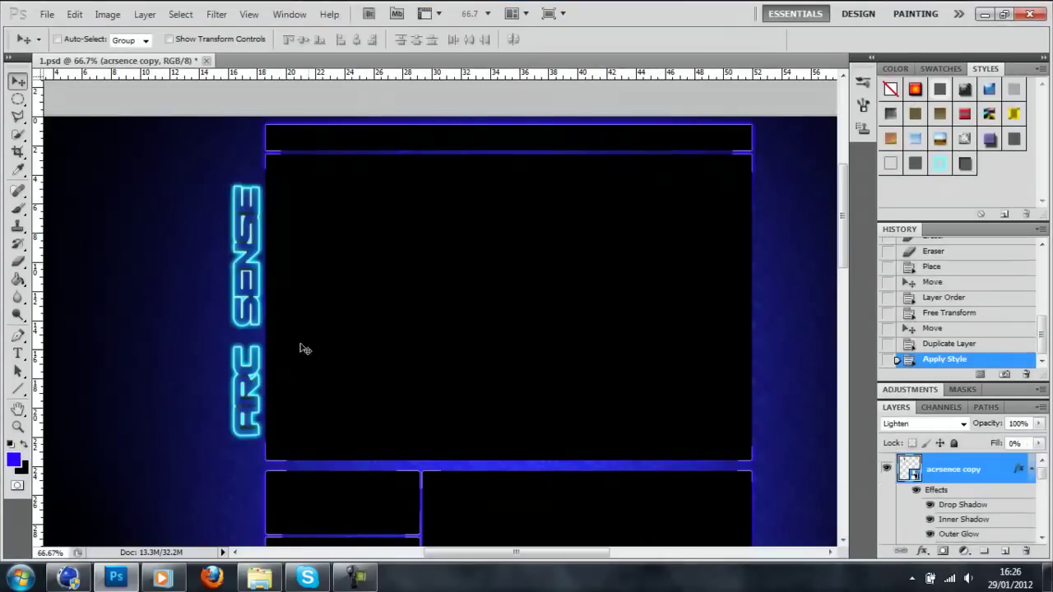
{"action": "mouse_move", "coordinate": [1038, 423]}
{"action": "left_mouse_down"}
{"action": "mouse_move", "coordinate": [974, 446]}
{"action": "mouse_move", "coordinate": [933, 490]}
{"action": "left_mouse_up"}
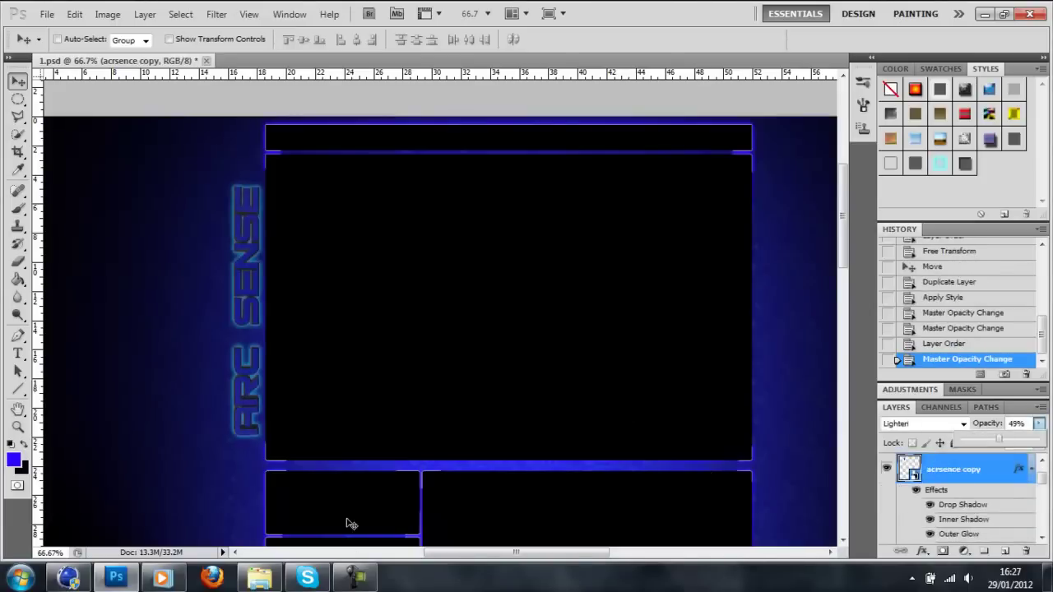
{"action": "right_click", "coordinate": [954, 469]}
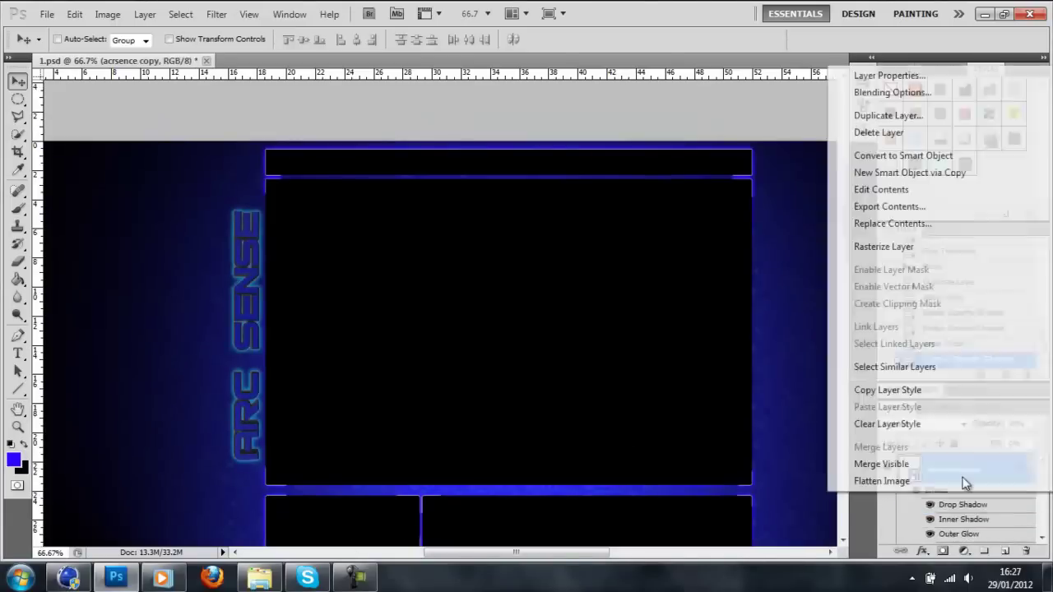
{"action": "left_click", "coordinate": [892, 244]}
{"action": "left_click", "coordinate": [983, 550]}
{"action": "left_click_drag", "start_coordinate": [969, 499], "coordinate": [966, 454]}
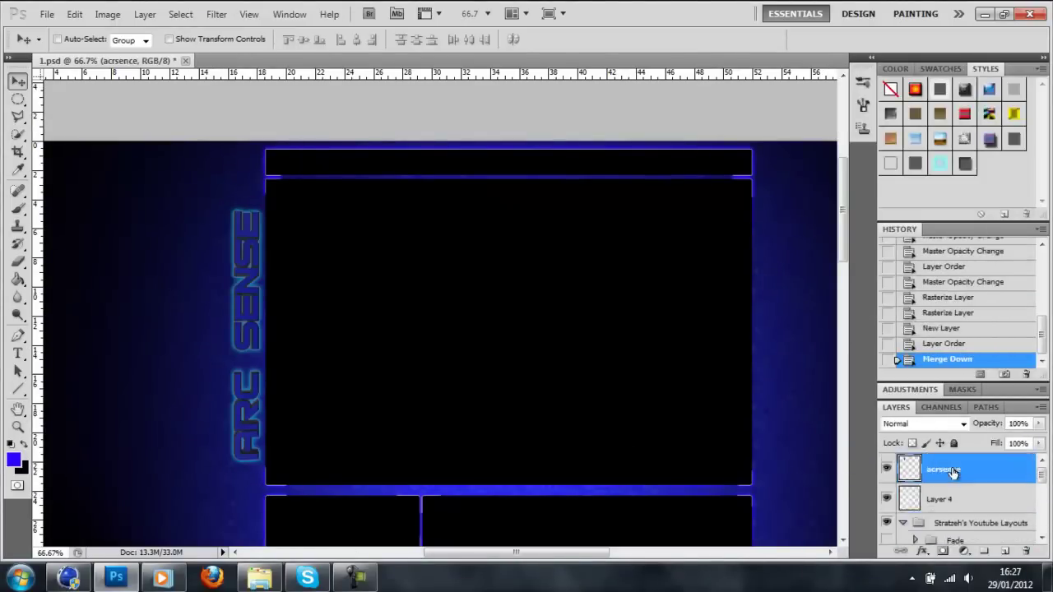
{"action": "right_click", "coordinate": [954, 469]}
- Merge the glow into acrsence and place a flare jpg from the Flares,ECT folder
{"action": "left_click", "coordinate": [871, 444]}
{"action": "left_click", "coordinate": [259, 577]}
{"action": "double_click", "coordinate": [322, 203]}
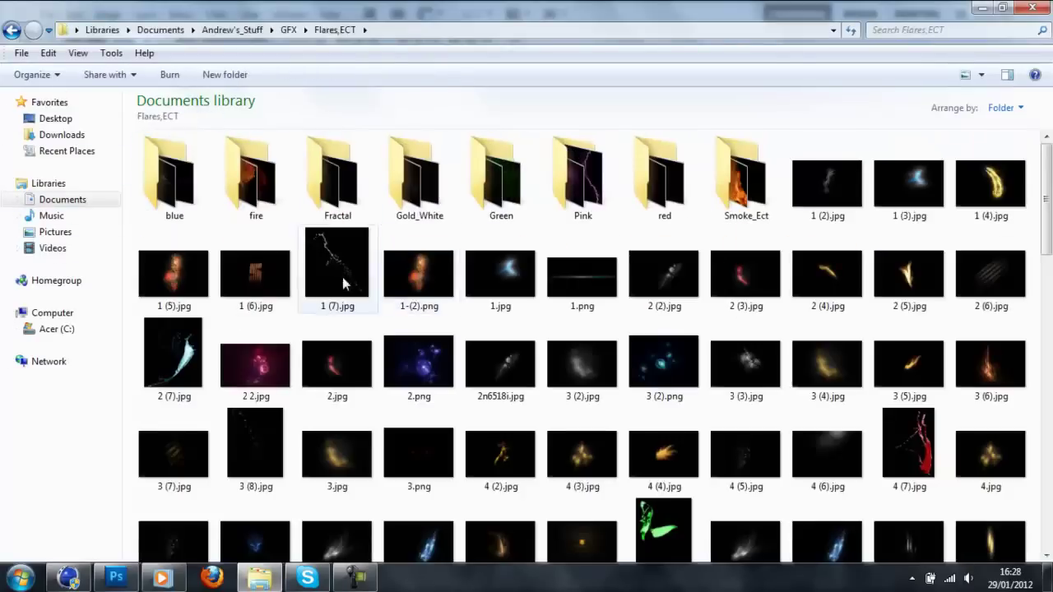
{"action": "scroll", "coordinate": [526, 329], "scroll_direction": "down", "scroll_amount": 5}
{"action": "left_click_drag", "start_coordinate": [836, 282], "coordinate": [440, 313]}
{"action": "key", "text": "Return"}
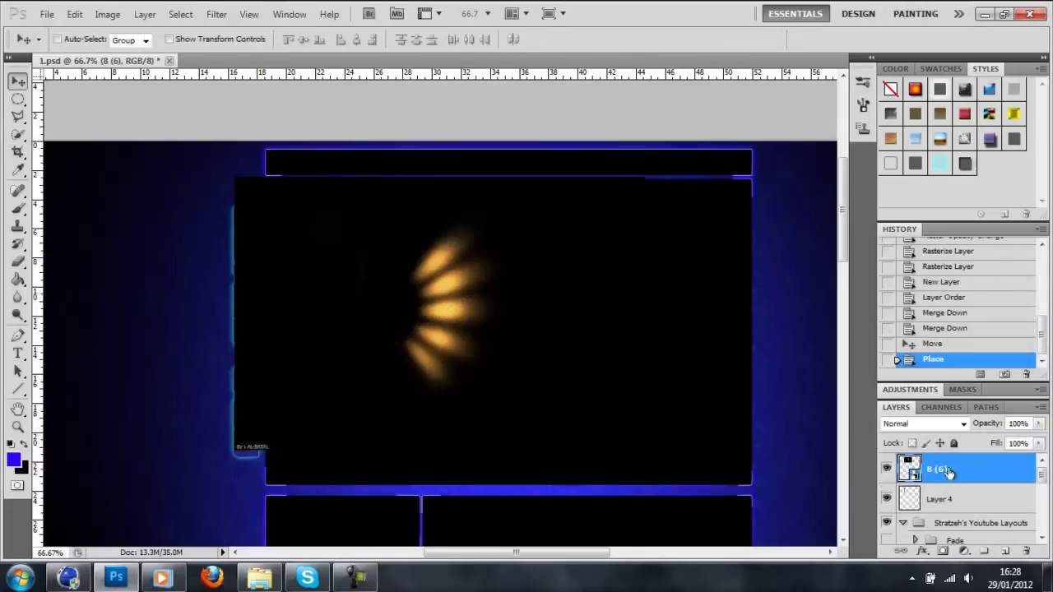
- Group the flare as 'effects', rotate it 180°, set Screen blending, and move it left of the text
{"action": "left_click_drag", "start_coordinate": [947, 472], "coordinate": [938, 534]}
{"action": "type", "text": "effect"}
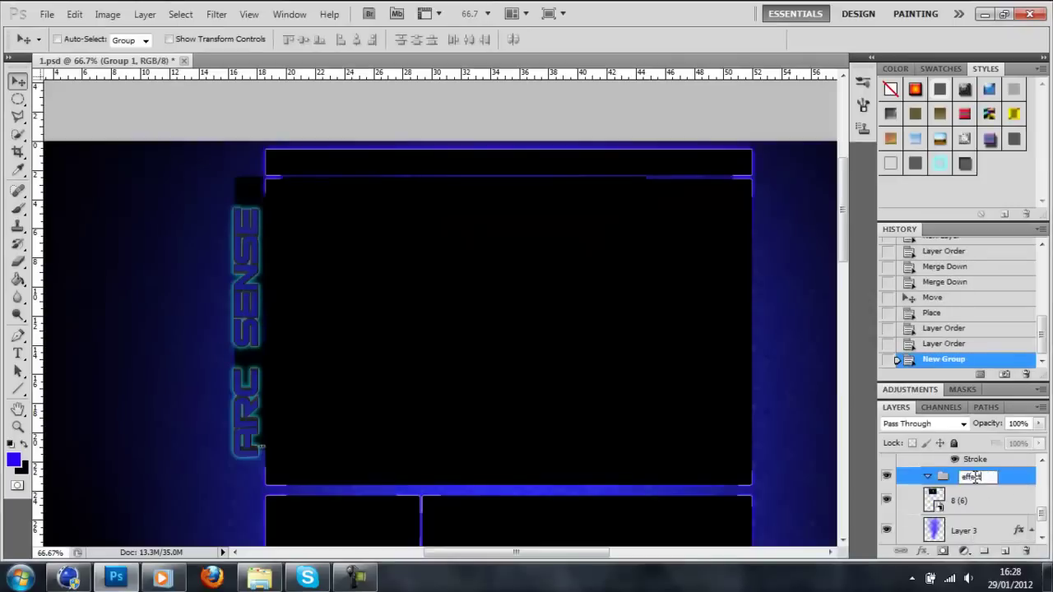
{"action": "key", "text": "Return"}
{"action": "left_click", "coordinate": [74, 14]}
{"action": "left_click", "coordinate": [399, 428]}
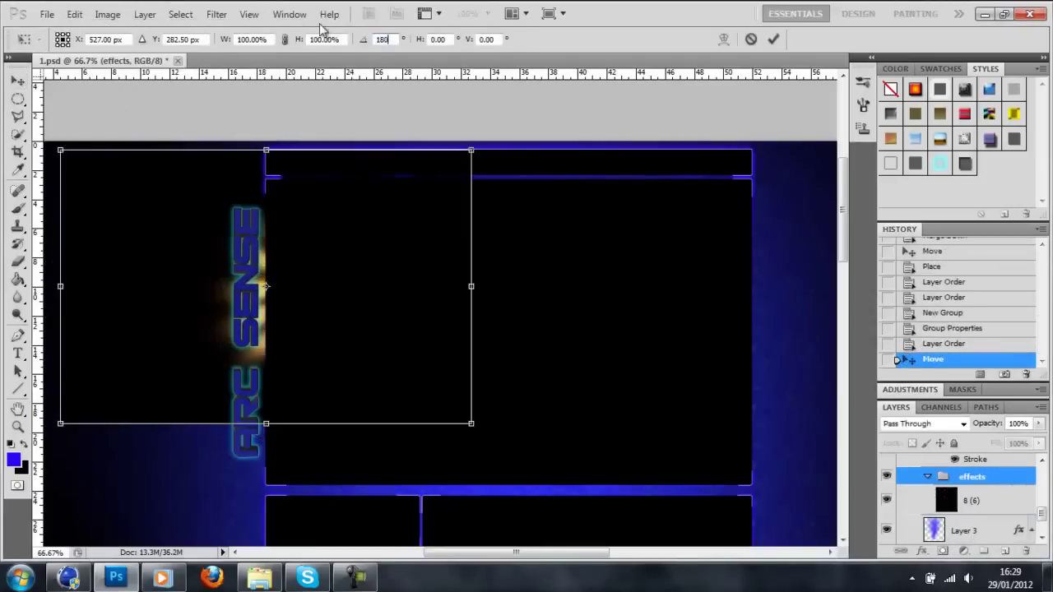
{"action": "key", "text": "Return"}
{"action": "left_click_drag", "start_coordinate": [246, 288], "coordinate": [165, 288]}
{"action": "key", "text": "shift+alt+s"}
{"action": "left_click", "coordinate": [939, 162]}
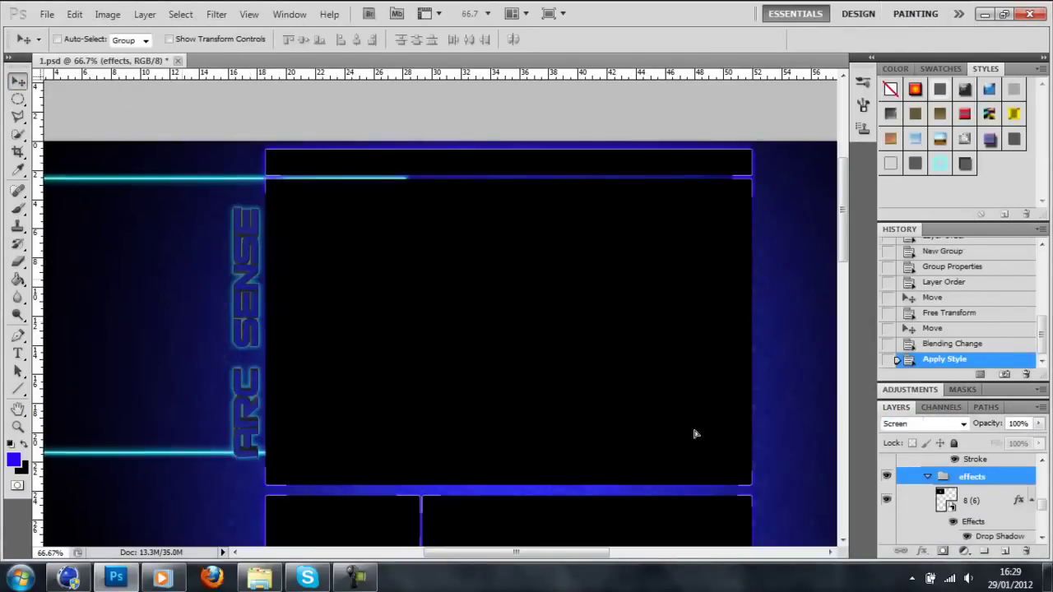
- Shift the orange flare's hue to blue with Hue/Saturation
{"action": "left_click", "coordinate": [107, 14]}
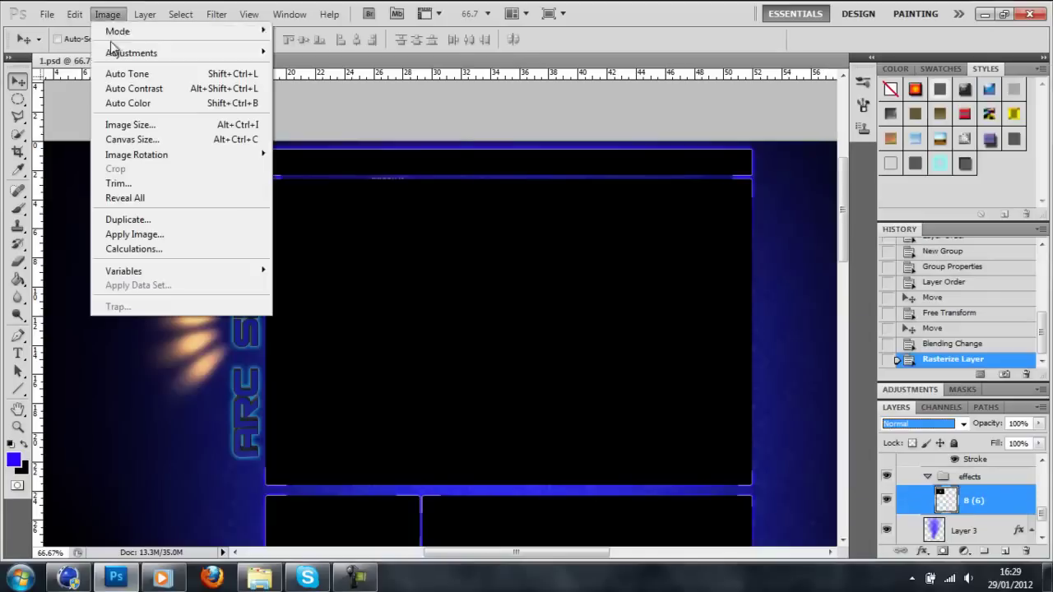
{"action": "left_click", "coordinate": [312, 130]}
{"action": "left_click_drag", "start_coordinate": [677, 383], "coordinate": [606, 383]}
{"action": "left_click", "coordinate": [828, 305]}
- Tilt the blue flare slightly with Free Transform and nudge it down
{"action": "left_click", "coordinate": [74, 14]}
{"action": "left_click", "coordinate": [132, 299]}
{"action": "left_click_drag", "start_coordinate": [433, 449], "coordinate": [444, 437]}
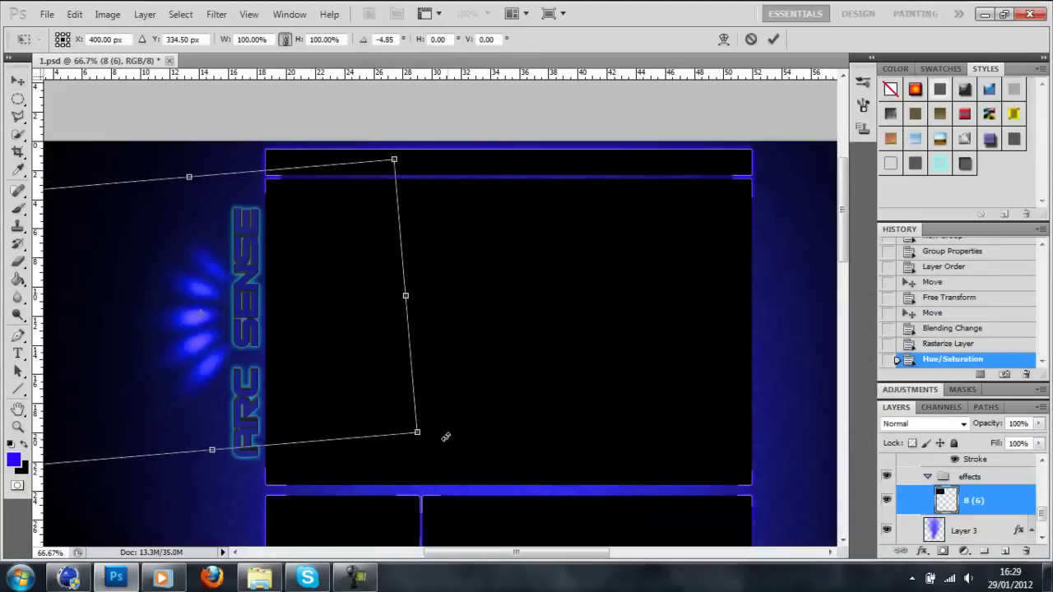
{"action": "key", "text": "Return"}
{"action": "left_click_drag", "start_coordinate": [211, 302], "coordinate": [211, 323]}
{"action": "left_click", "coordinate": [259, 579]}
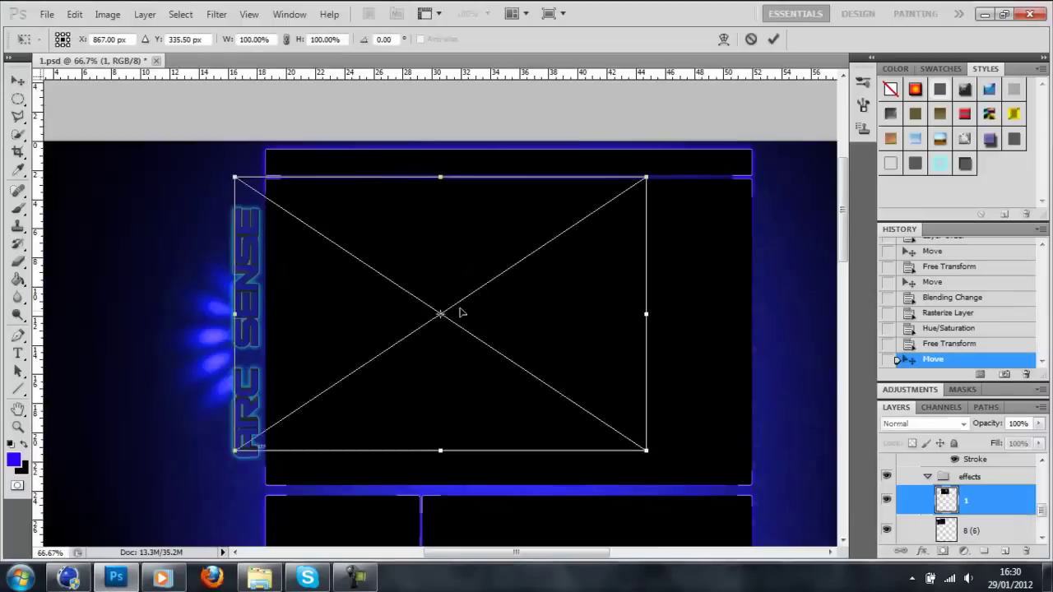
- Place another flare behind the ARC SENSE text, moving its layer down two steps
{"action": "left_click_drag", "start_coordinate": [458, 307], "coordinate": [313, 380]}
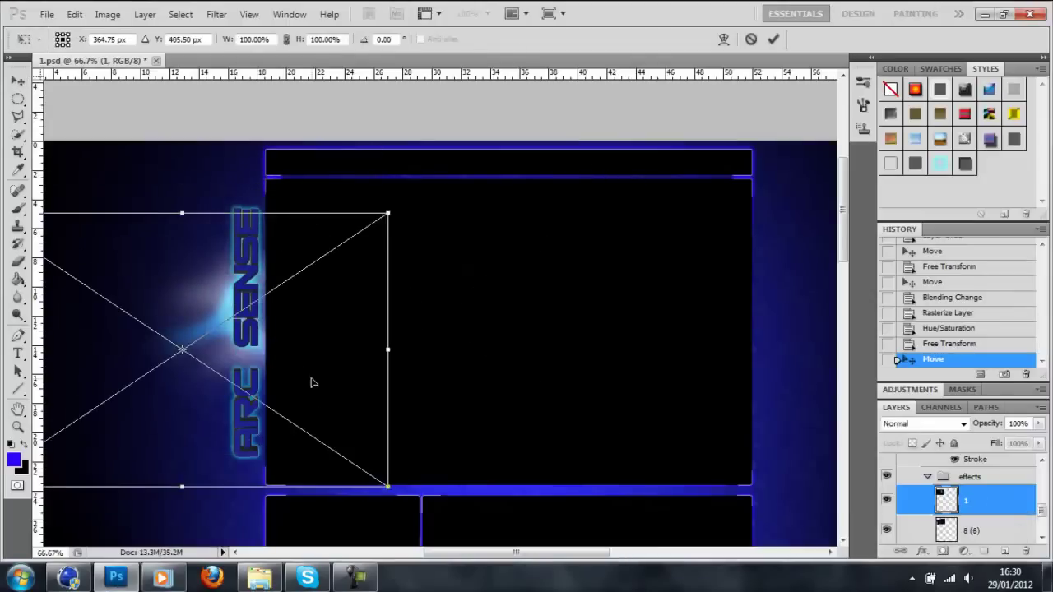
{"action": "key", "text": "Return"}
{"action": "left_click_drag", "start_coordinate": [255, 333], "coordinate": [251, 329]}
{"action": "key", "text": "ctrl+bracketleft"}
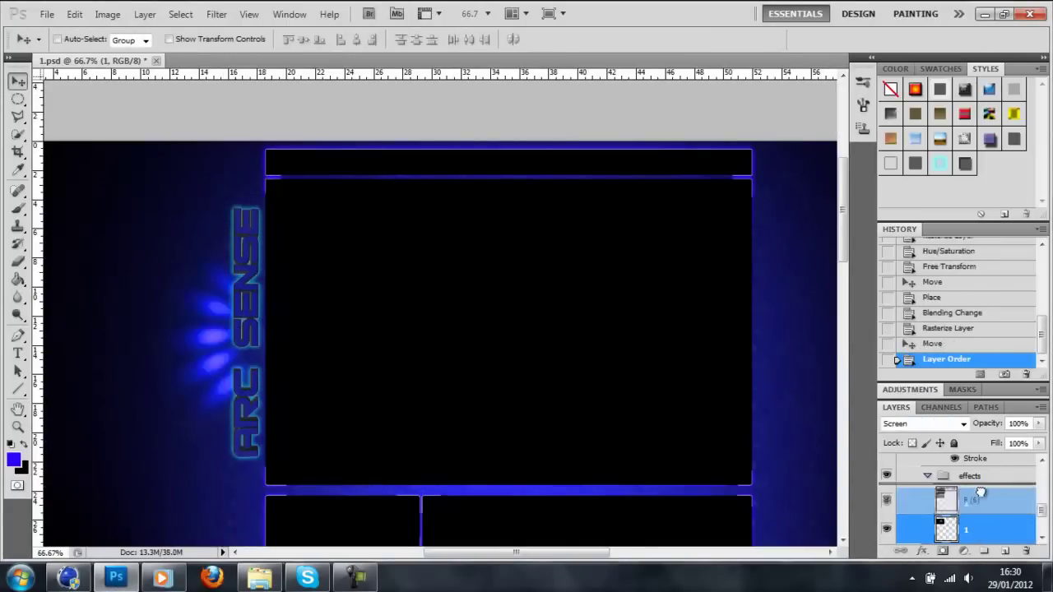
{"action": "key", "text": "ctrl+bracketleft"}
{"action": "left_click_drag", "start_coordinate": [332, 308], "coordinate": [337, 317]}
- Add a second flare, shrink and rotate it, set Screen blending, and rasterize layer 2
{"action": "left_click", "coordinate": [259, 578]}
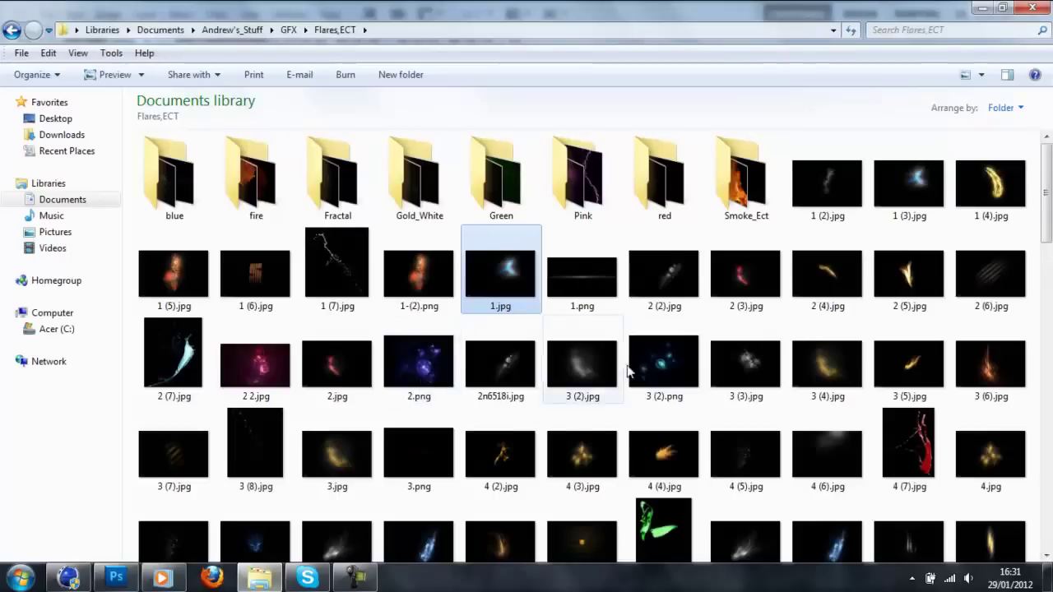
{"action": "left_click_drag", "start_coordinate": [501, 270], "coordinate": [453, 240]}
{"action": "mouse_move", "coordinate": [590, 158]}
{"action": "left_mouse_down"}
{"action": "mouse_move", "coordinate": [388, 136]}
{"action": "mouse_move", "coordinate": [294, 309]}
{"action": "mouse_move", "coordinate": [372, 418]}
{"action": "left_mouse_up"}
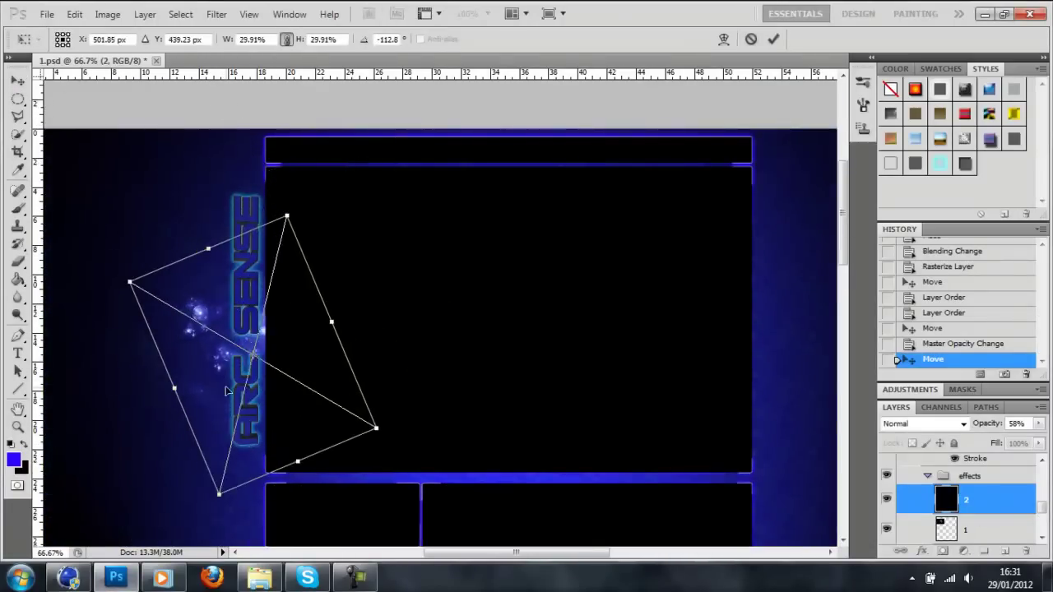
{"action": "key", "text": "Return"}
{"action": "key", "text": "shift+alt+s"}
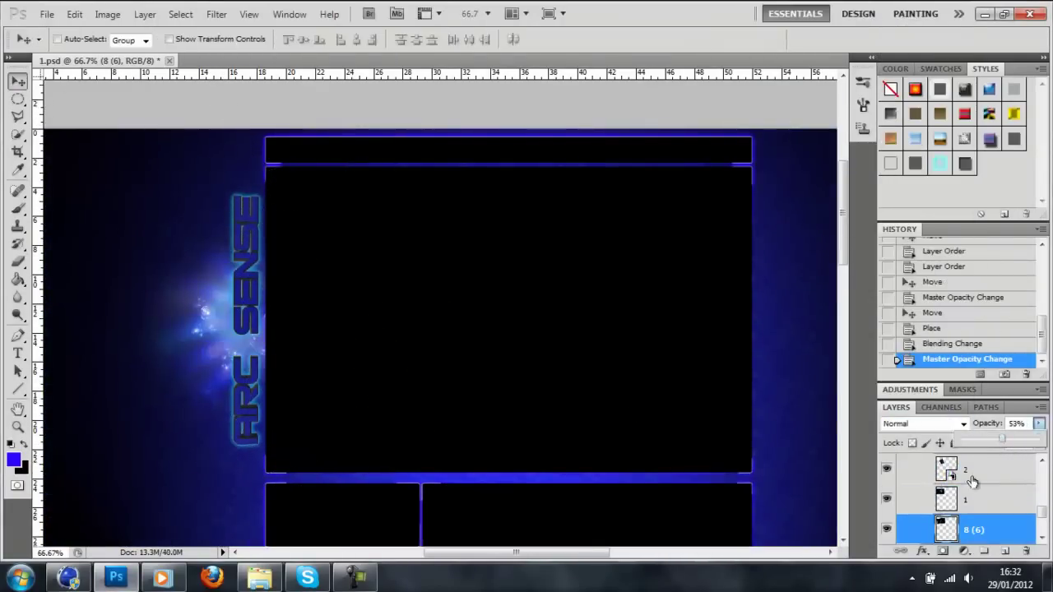
{"action": "left_click", "coordinate": [972, 468]}
{"action": "left_click_drag", "start_coordinate": [206, 321], "coordinate": [181, 319]}
{"action": "key", "text": "b"}
{"action": "right_click", "coordinate": [987, 469]}
{"action": "left_click", "coordinate": [946, 218]}
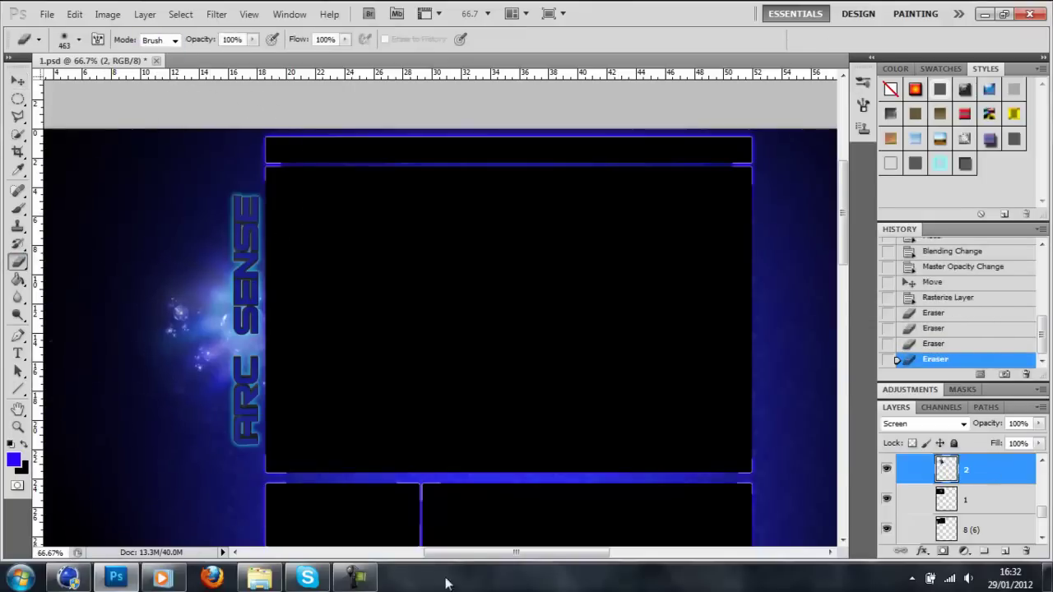
- Place 2.png stretched along the text in Screen mode, erase its hard edges, and duplicate it
{"action": "left_click", "coordinate": [247, 573]}
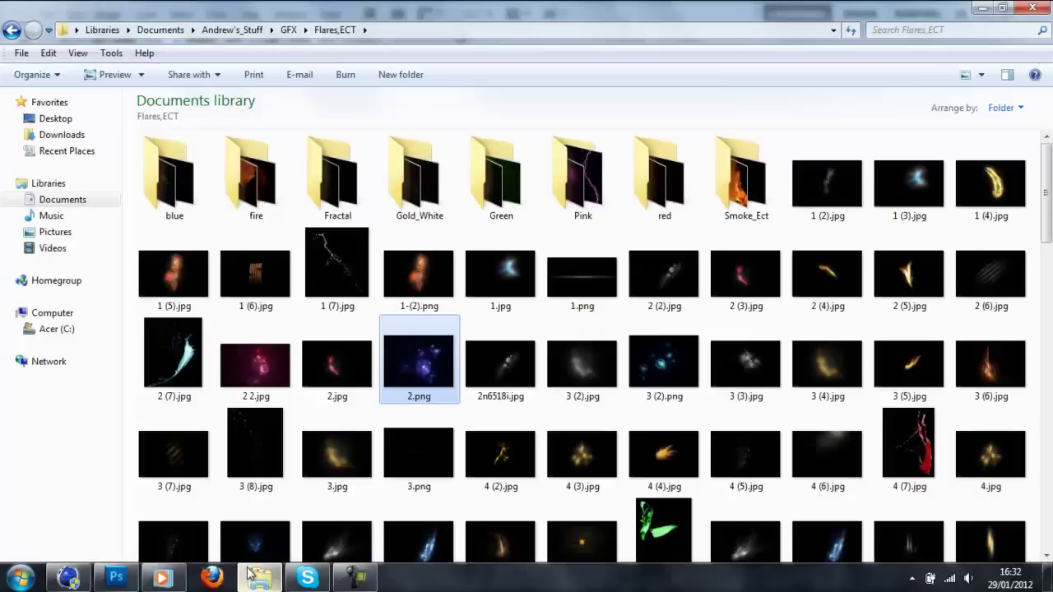
{"action": "left_click_drag", "start_coordinate": [418, 362], "coordinate": [346, 335]}
{"action": "left_click_drag", "start_coordinate": [110, 129], "coordinate": [493, 219]}
{"action": "left_click_drag", "start_coordinate": [596, 312], "coordinate": [249, 218]}
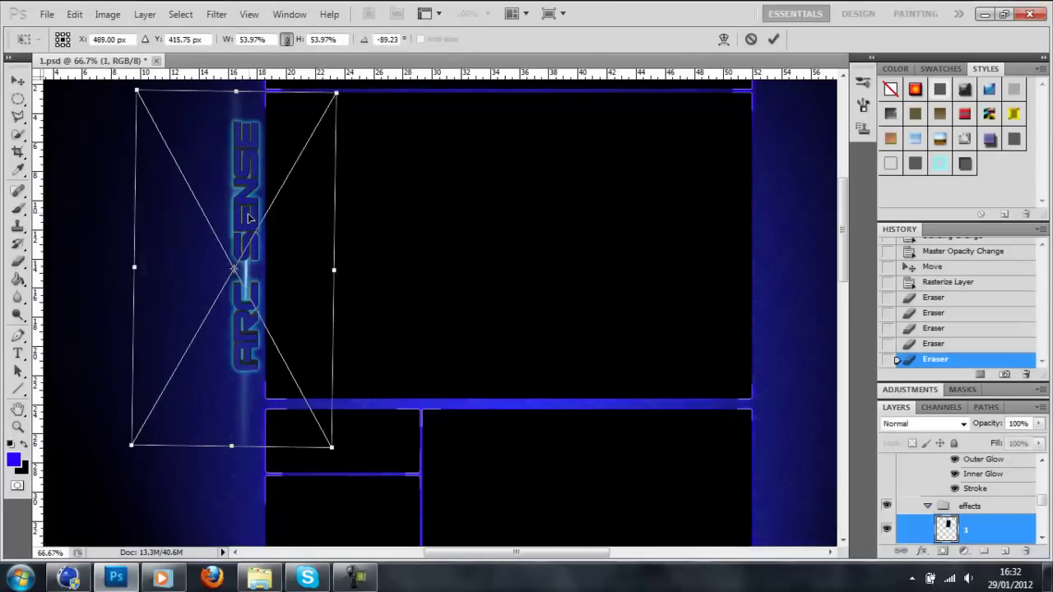
{"action": "key", "text": "Return"}
{"action": "left_click", "coordinate": [923, 424]}
{"action": "left_click", "coordinate": [928, 145]}
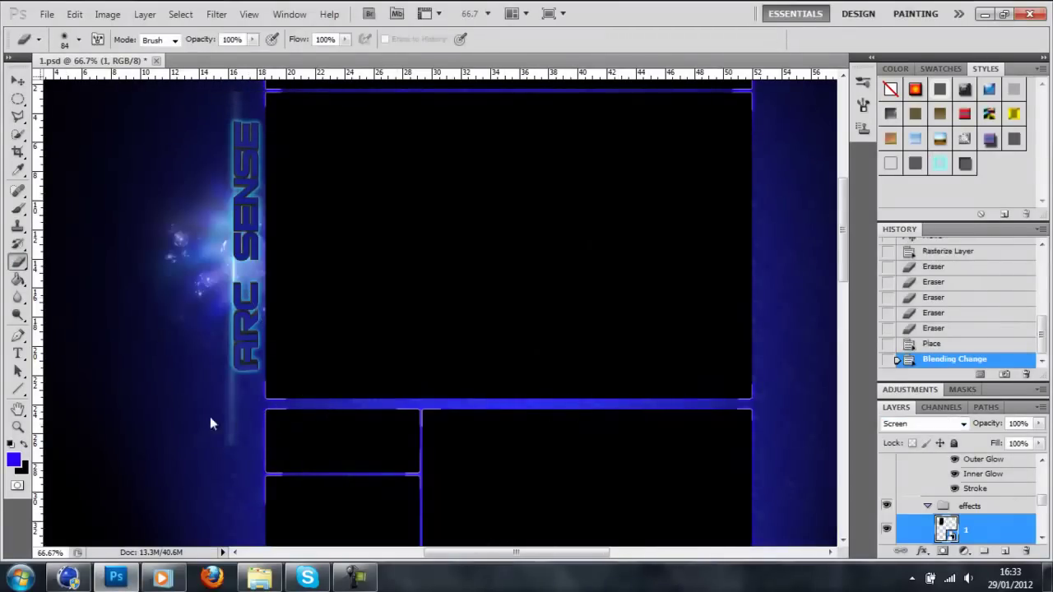
{"action": "left_click_drag", "start_coordinate": [228, 481], "coordinate": [237, 352]}
{"action": "scroll", "coordinate": [237, 352], "scroll_direction": "up", "scroll_amount": 2}
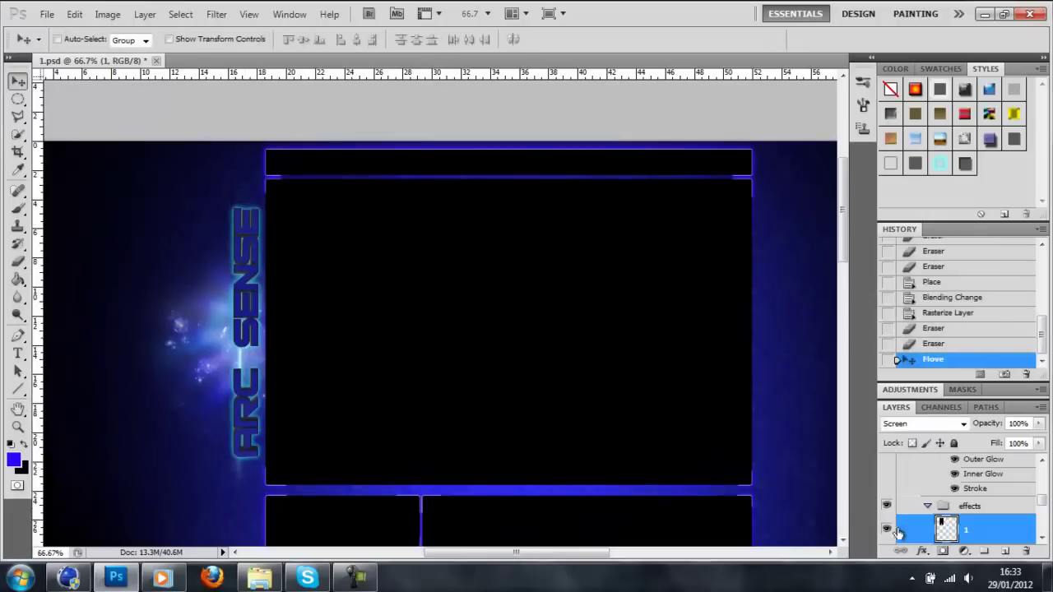
{"action": "key", "text": "Return"}
{"action": "key", "text": "Return"}
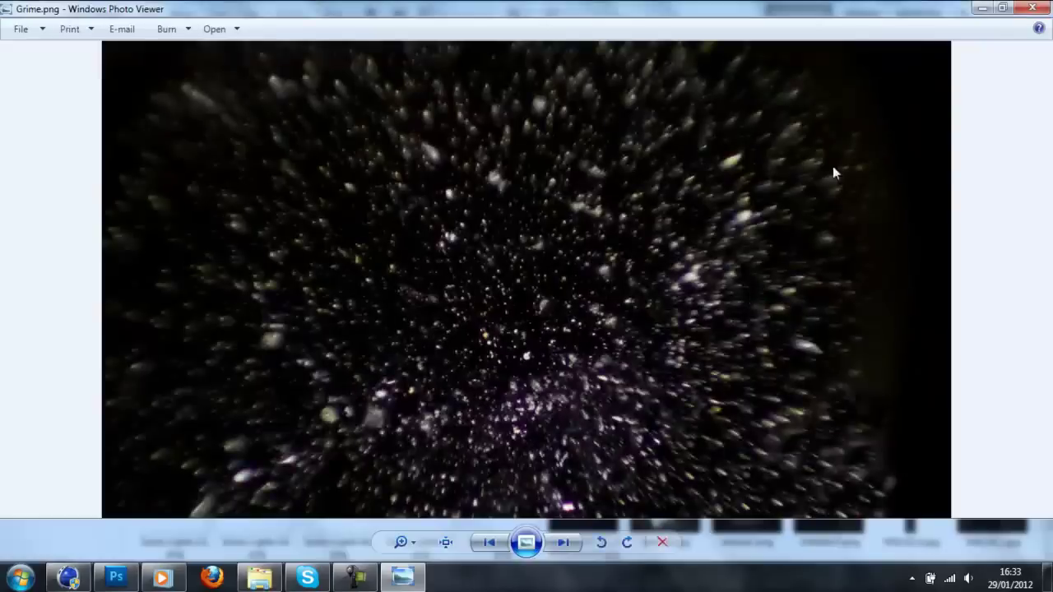
- Commit the placed Grainy texture, clip it into the Background group, rasterize it and shift it right
{"action": "key", "text": "alt+F4"}
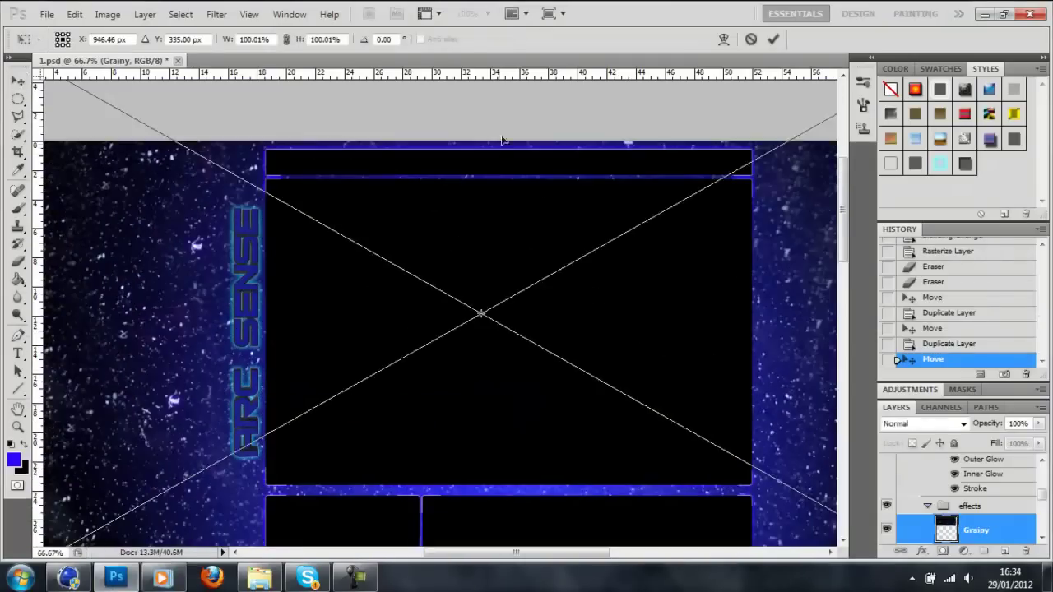
{"action": "key", "text": "Return"}
{"action": "key", "text": "ctrl+shift+bracketright"}
{"action": "mouse_move", "coordinate": [987, 518]}
{"action": "left_mouse_down"}
{"action": "mouse_move", "coordinate": [979, 494]}
{"action": "mouse_move", "coordinate": [978, 527]}
{"action": "left_mouse_up"}
{"action": "left_click_drag", "start_coordinate": [491, 285], "coordinate": [493, 285]}
{"action": "key", "text": "ctrl+shift+alt+n"}
{"action": "key", "text": "Delete"}
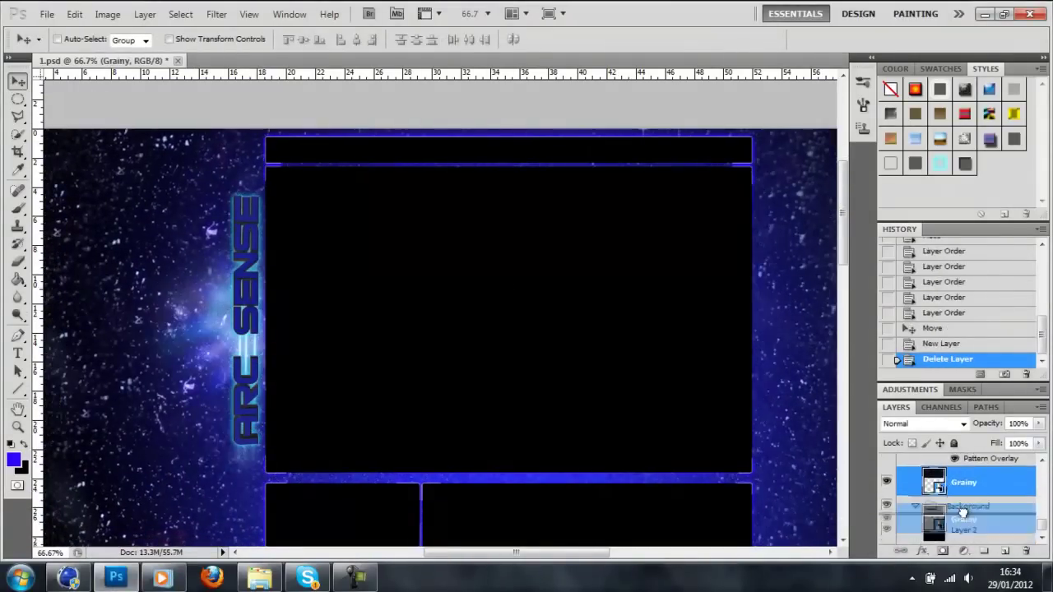
{"action": "key", "text": "ctrl+bracketleft"}
{"action": "key", "text": "ctrl+alt+g"}
{"action": "right_click", "coordinate": [979, 500]}
{"action": "left_click", "coordinate": [740, 345]}
{"action": "left_click_drag", "start_coordinate": [341, 326], "coordinate": [409, 329]}
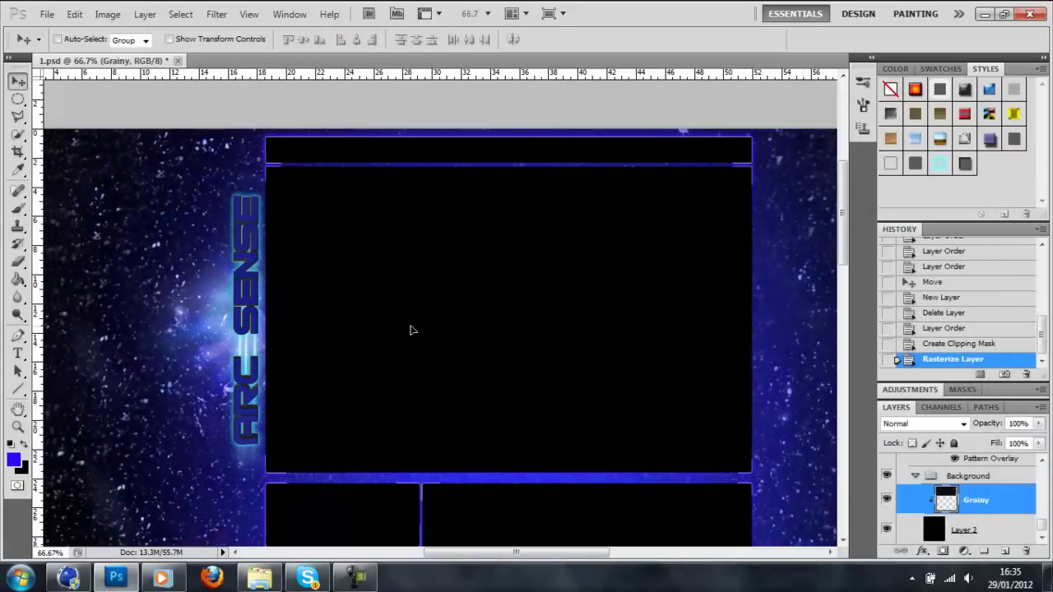
- Give Grainy a Gradient Overlay set to Radial, Reverse, angle -24
{"action": "double_click", "coordinate": [979, 500]}
{"action": "left_click", "coordinate": [564, 430]}
{"action": "left_click", "coordinate": [795, 301]}
{"action": "key", "text": "Escape"}
{"action": "left_click", "coordinate": [24, 445]}
{"action": "double_click", "coordinate": [987, 500]}
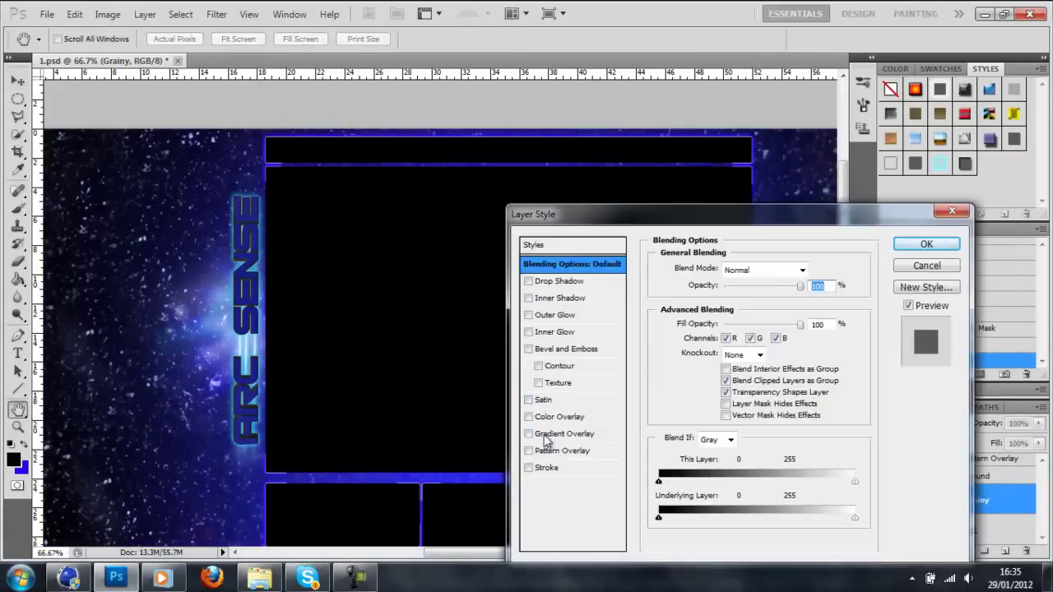
{"action": "left_click", "coordinate": [564, 436]}
{"action": "left_click", "coordinate": [705, 282]}
{"action": "left_click", "coordinate": [839, 148]}
{"action": "mouse_move", "coordinate": [748, 213]}
{"action": "left_mouse_down"}
{"action": "mouse_move", "coordinate": [748, 526]}
{"action": "mouse_move", "coordinate": [686, 280]}
{"action": "left_mouse_up"}
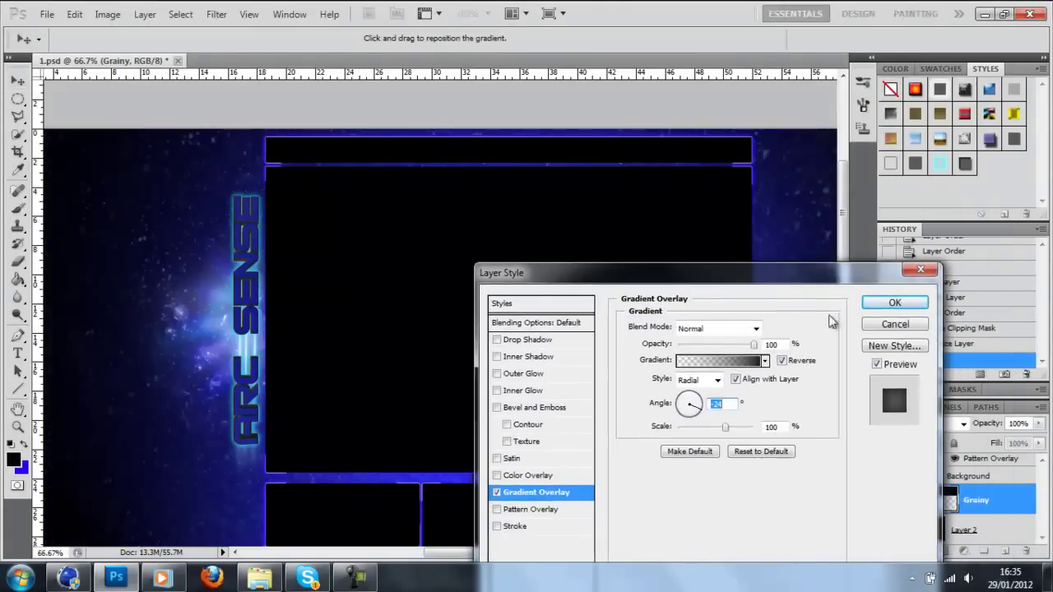
{"action": "left_click", "coordinate": [894, 303]}
{"action": "scroll", "coordinate": [740, 371], "scroll_direction": "right", "scroll_amount": 2}
- Create a new layer and fill the diagonal stripe path selection with black
{"action": "left_click", "coordinate": [927, 490]}
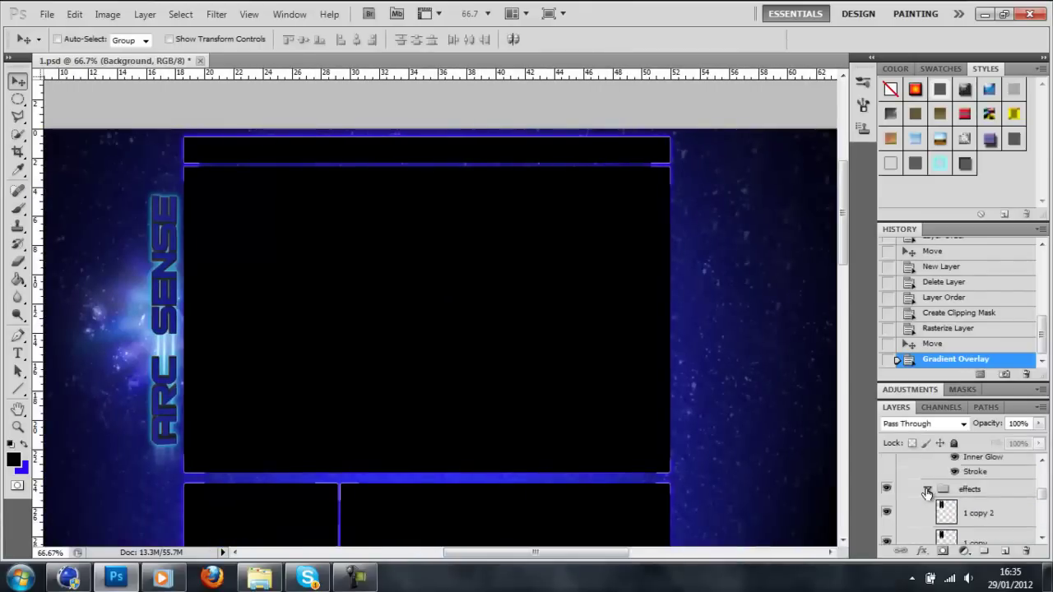
{"action": "key", "text": "ctrl+shift+alt+n"}
{"action": "key", "text": "ctrl+bracketleft"}
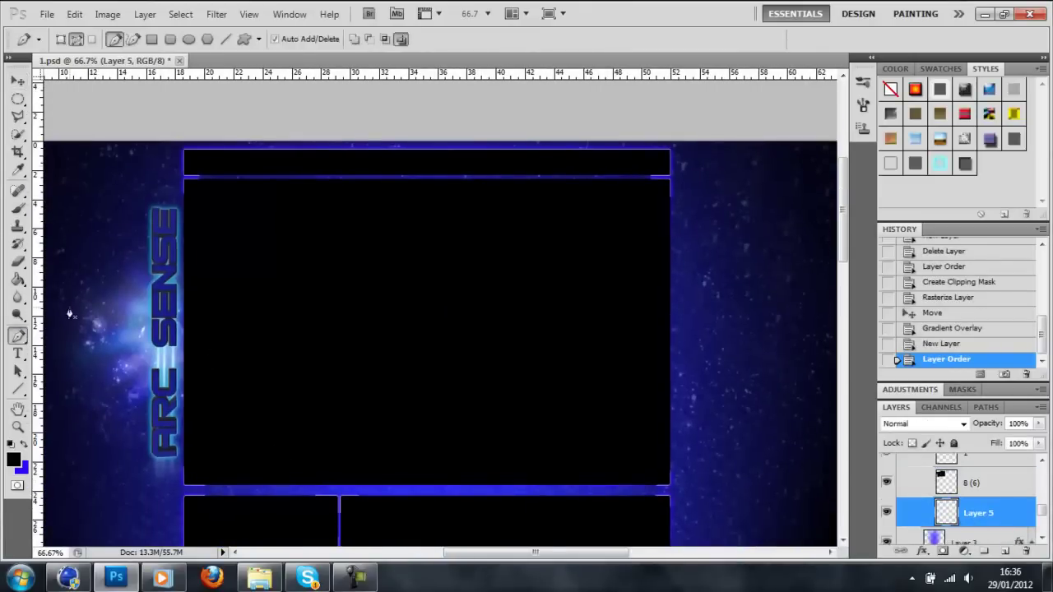
{"action": "scroll", "coordinate": [69, 313], "scroll_direction": "left", "scroll_amount": 2}
{"action": "key", "text": "z"}
{"action": "left_click", "coordinate": [56, 333], "text": "alt"}
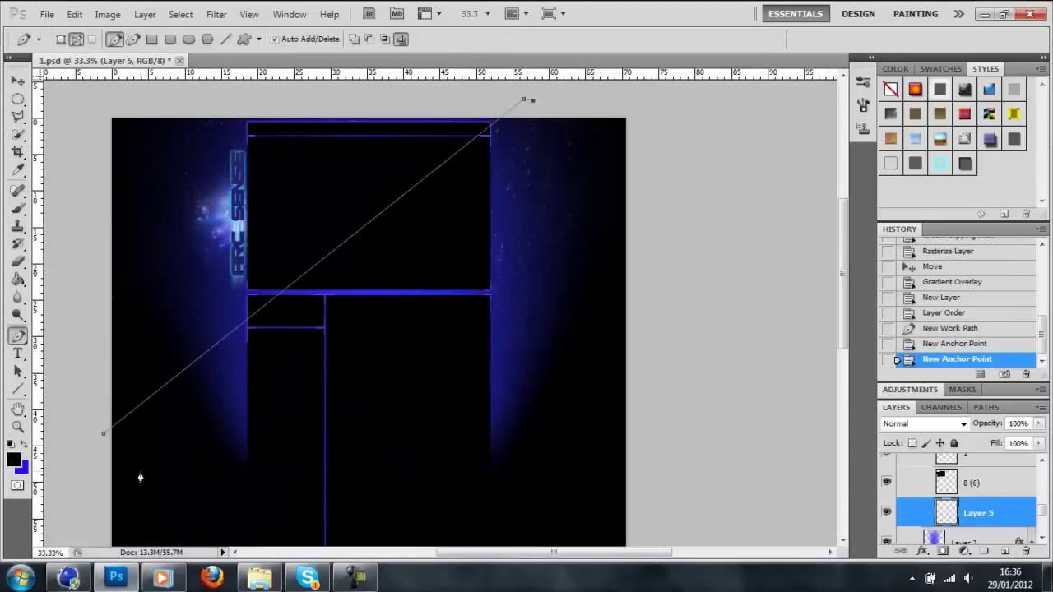
{"action": "key", "text": "ctrl+Return"}
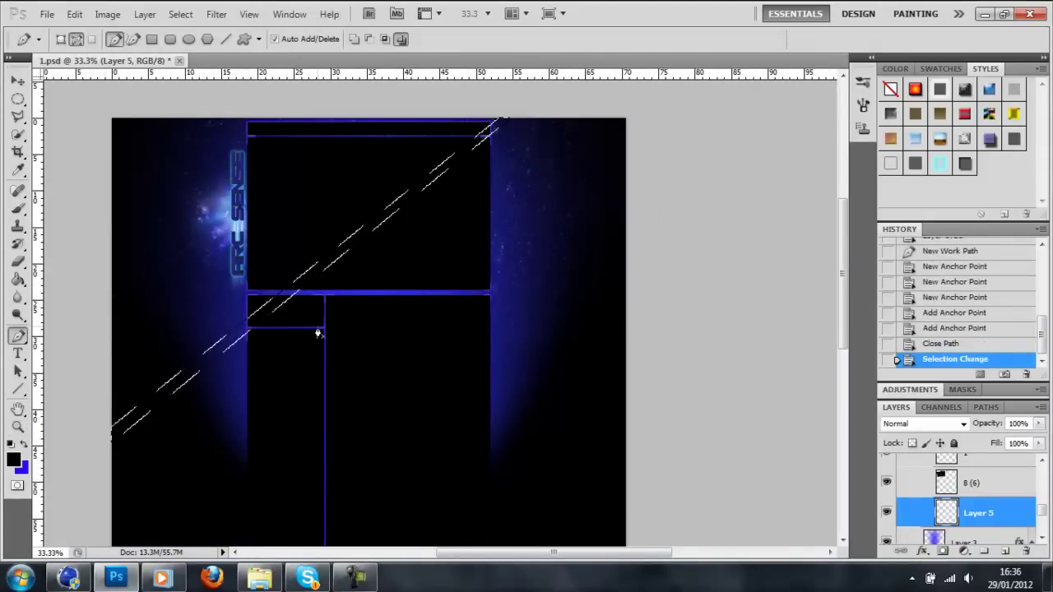
{"action": "left_click", "coordinate": [17, 279]}
- Paint over the stripe selection with a 308 px brush
{"action": "right_click", "coordinate": [268, 316]}
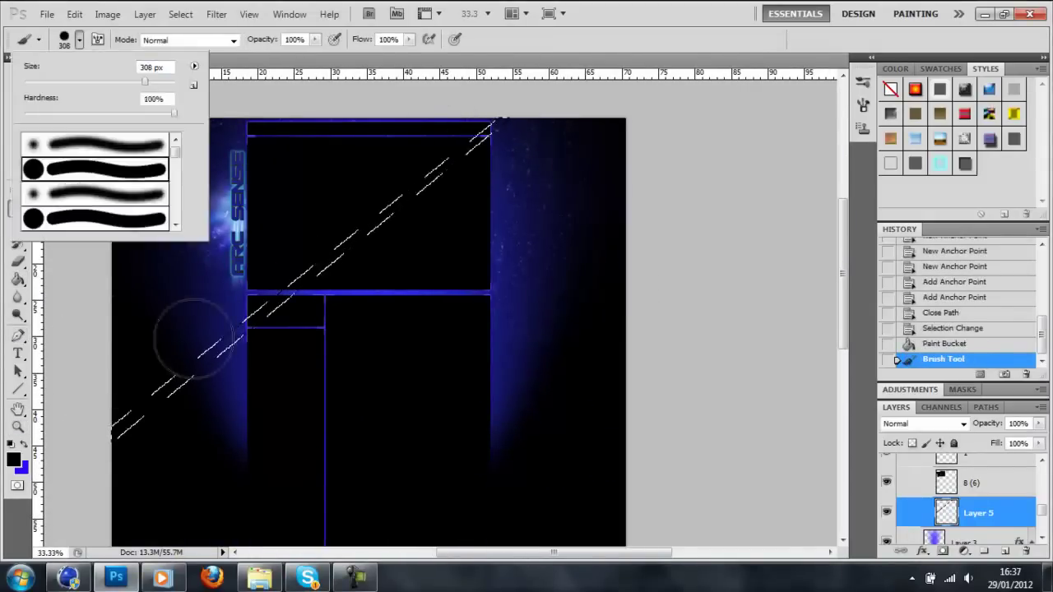
{"action": "left_click", "coordinate": [298, 271]}
{"action": "left_click", "coordinate": [180, 14]}
{"action": "left_click", "coordinate": [185, 39]}
- Move Layer 5 up the stack, duplicate it and offset the copied stripes
{"action": "mouse_move", "coordinate": [979, 513]}
{"action": "left_mouse_down"}
{"action": "mouse_move", "coordinate": [978, 445]}
{"action": "mouse_move", "coordinate": [974, 460]}
{"action": "left_mouse_up"}
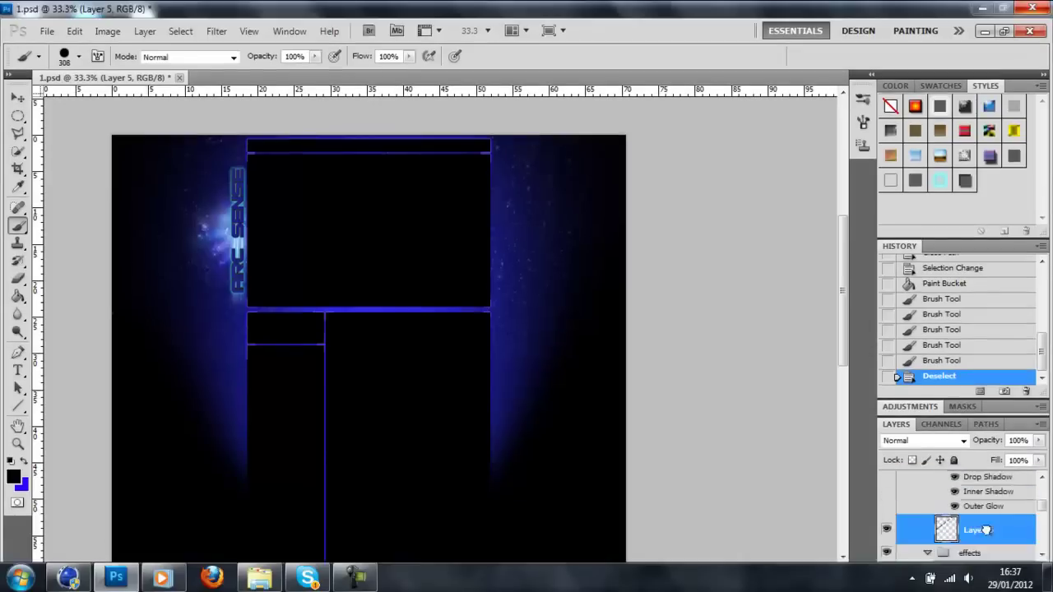
{"action": "right_click", "coordinate": [967, 470]}
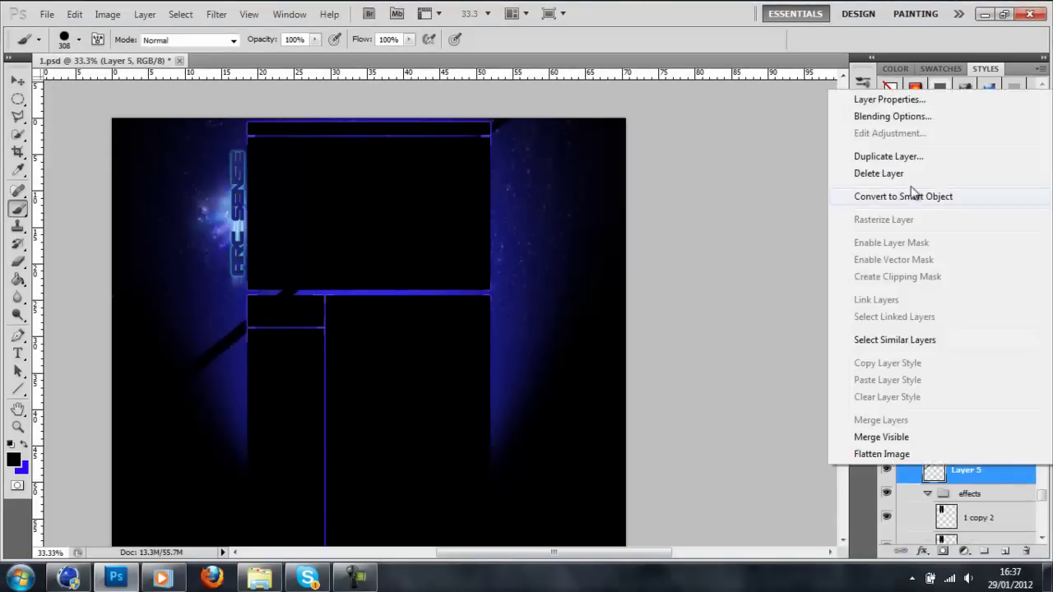
{"action": "left_click", "coordinate": [888, 155]}
{"action": "key", "text": "Return"}
{"action": "key", "text": "v"}
{"action": "left_click_drag", "start_coordinate": [246, 337], "coordinate": [354, 418]}
{"action": "key", "text": "Return"}
- Merge the stripe copies into Layer 5 copy and remove the original Layer 5
{"action": "left_click", "coordinate": [979, 506]}
{"action": "left_click", "coordinate": [888, 531]}
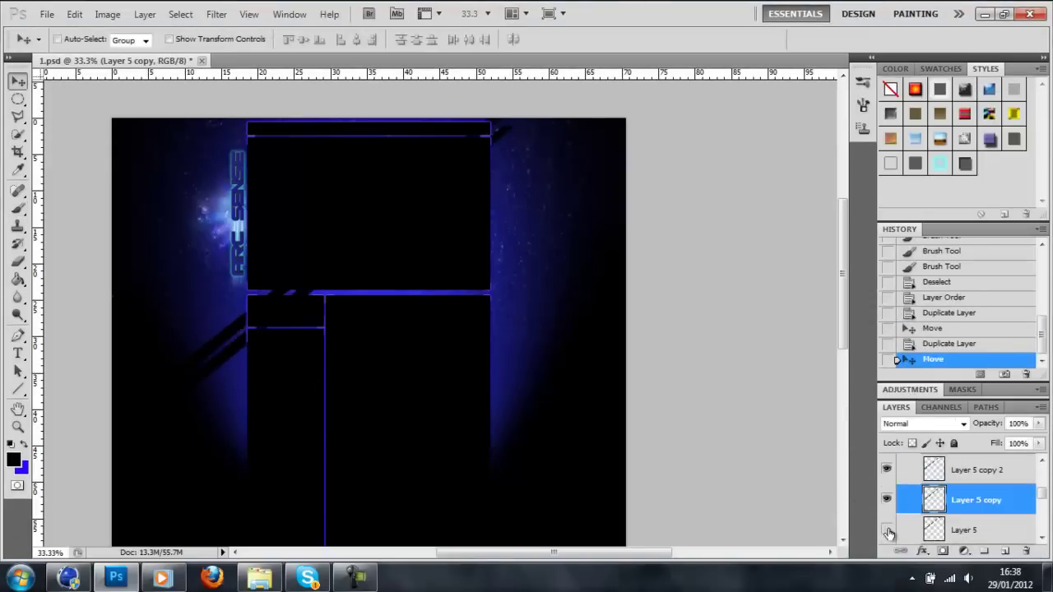
{"action": "key", "text": "b"}
{"action": "left_click", "coordinate": [986, 470]}
{"action": "key", "text": "ctrl+e"}
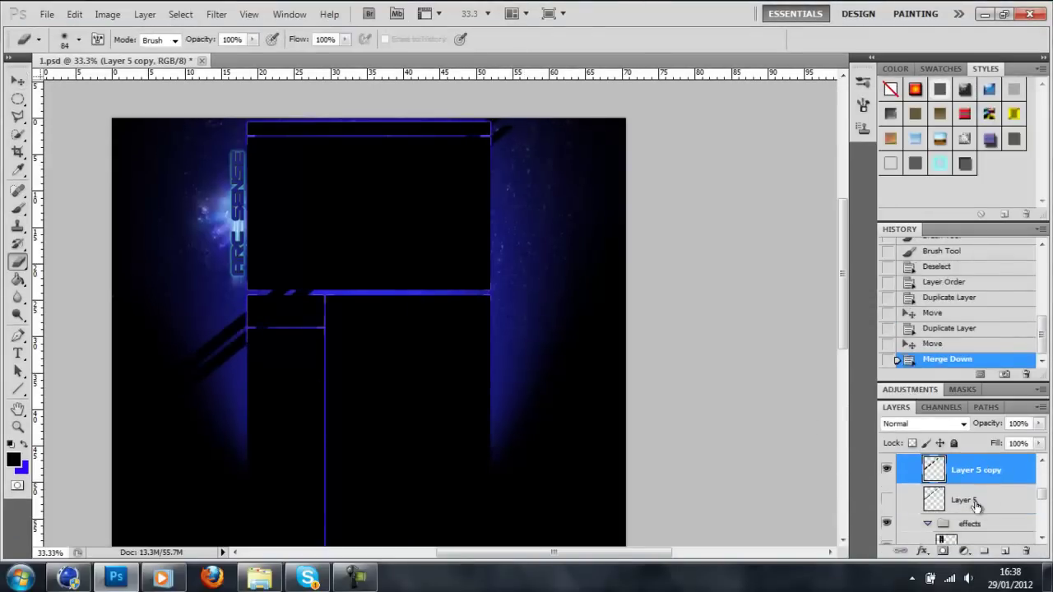
{"action": "left_click", "coordinate": [1026, 550]}
{"action": "left_click", "coordinate": [560, 255]}
{"action": "key", "text": "ctrl+t"}
{"action": "left_click_drag", "start_coordinate": [121, 493], "coordinate": [131, 460]}
{"action": "key", "text": "Return"}
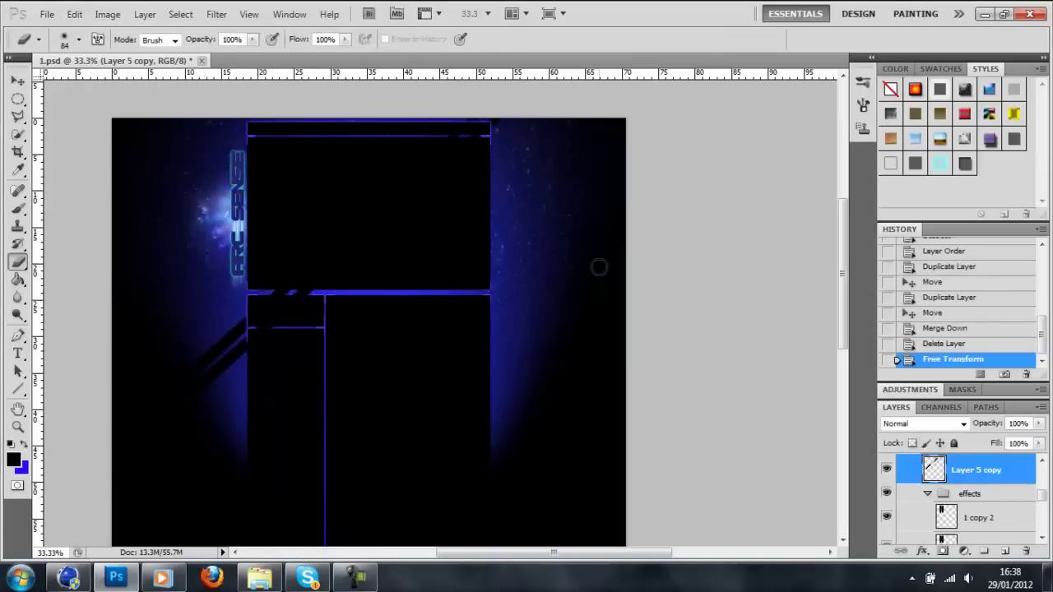
- Rotate the stripes about -50 degrees and move them left beside ARC SENSE
{"action": "key", "text": "ctrl+t"}
{"action": "left_click_drag", "start_coordinate": [128, 399], "coordinate": [283, 495]}
{"action": "left_click_drag", "start_coordinate": [282, 362], "coordinate": [214, 361]}
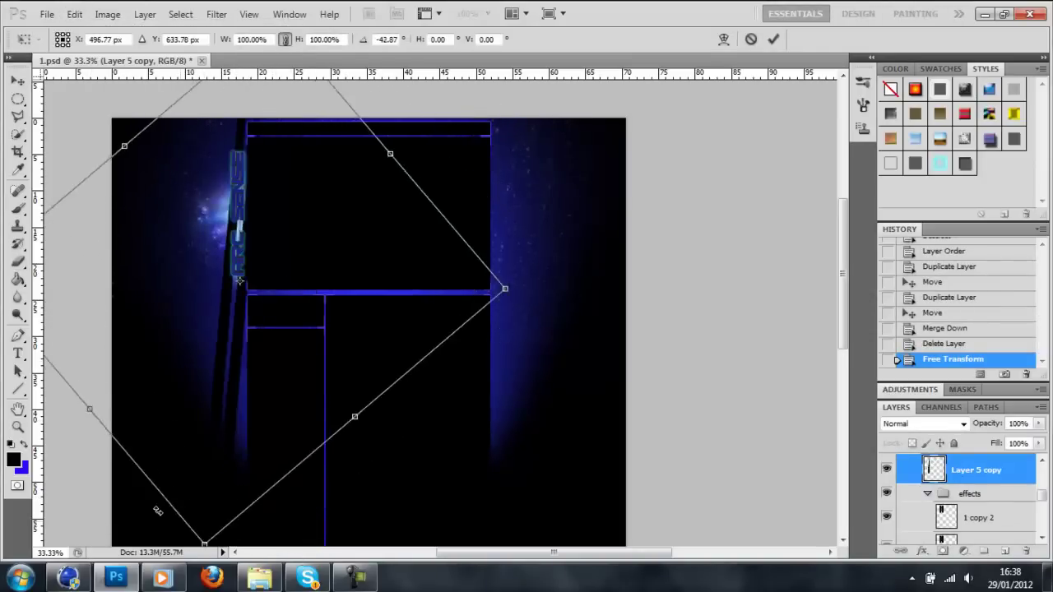
{"action": "left_click_drag", "start_coordinate": [155, 500], "coordinate": [194, 523]}
{"action": "key", "text": "Return"}
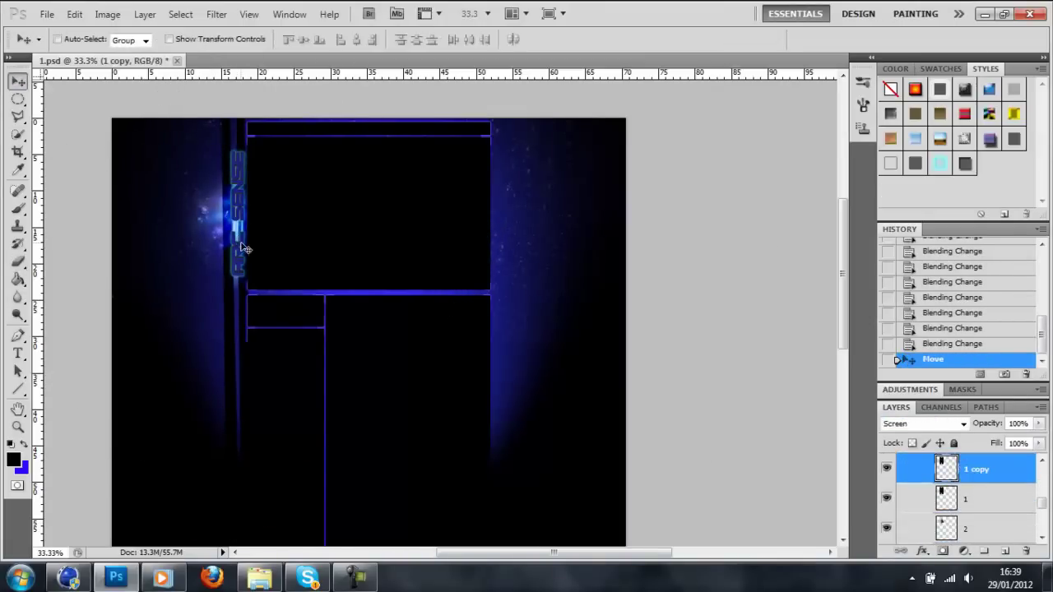
- Duplicate and flip the stripes and effects group, moving the copies to the right side
{"action": "double_click", "coordinate": [16, 428]}
{"action": "scroll", "coordinate": [1002, 485], "scroll_direction": "up", "scroll_amount": 5}
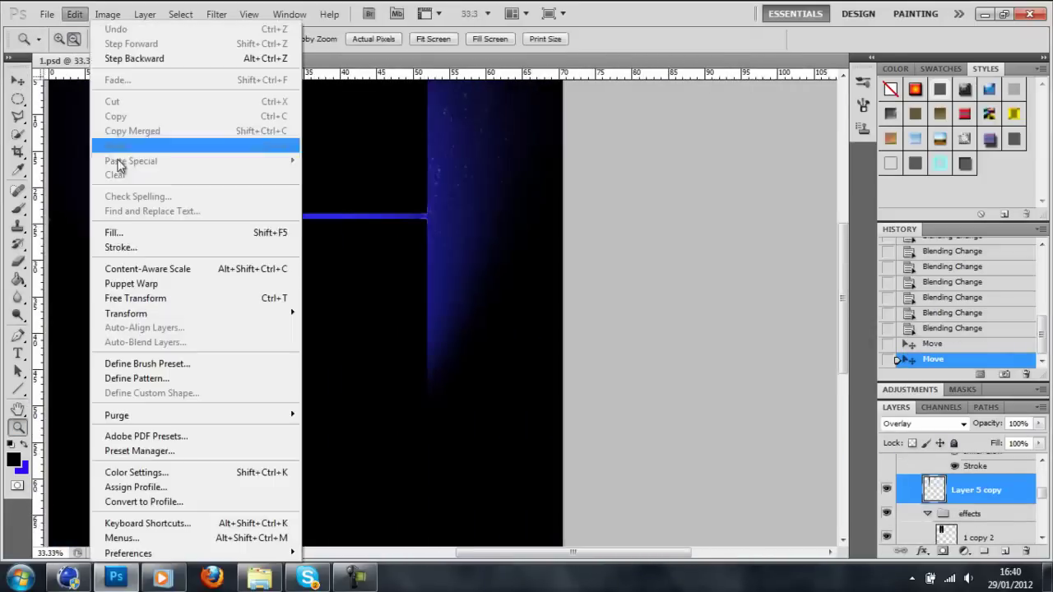
{"action": "key", "text": "Return"}
{"action": "key", "text": "ctrl+j"}
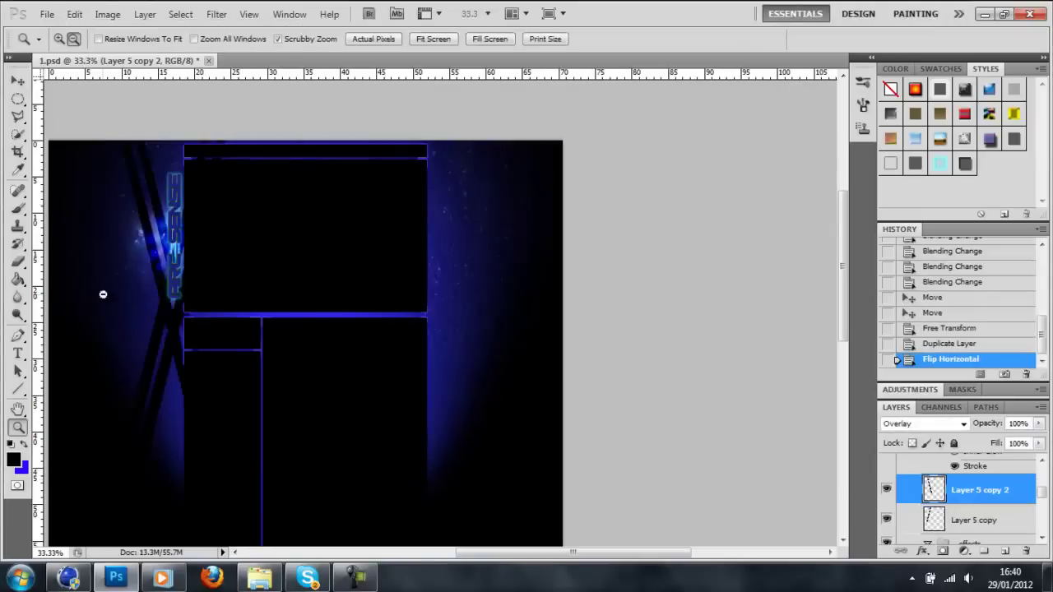
{"action": "key", "text": "ctrl+e"}
{"action": "key", "text": "ctrl+j"}
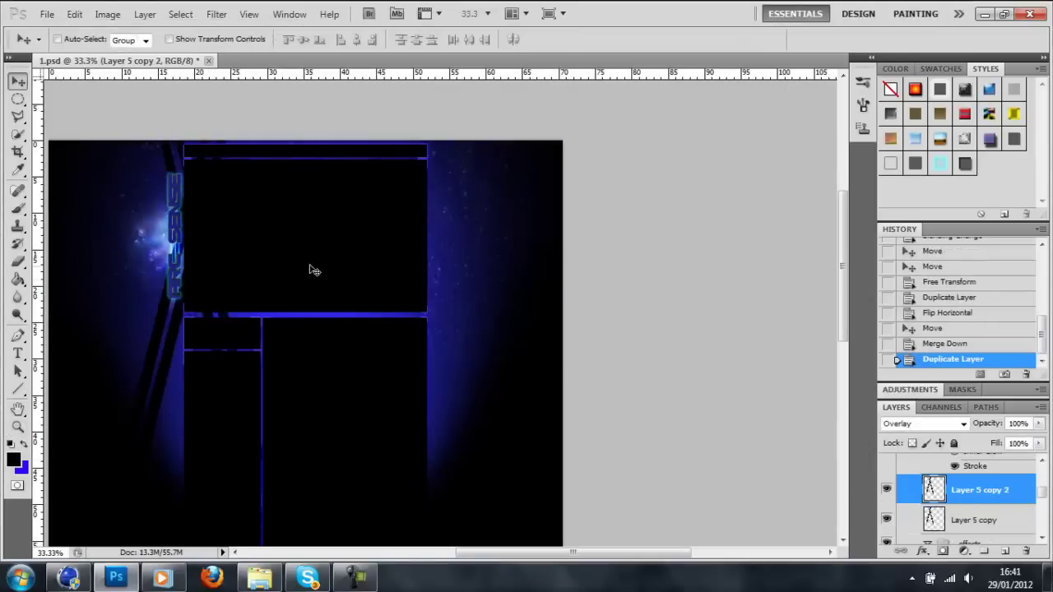
{"action": "left_click_drag", "start_coordinate": [496, 264], "coordinate": [496, 247]}
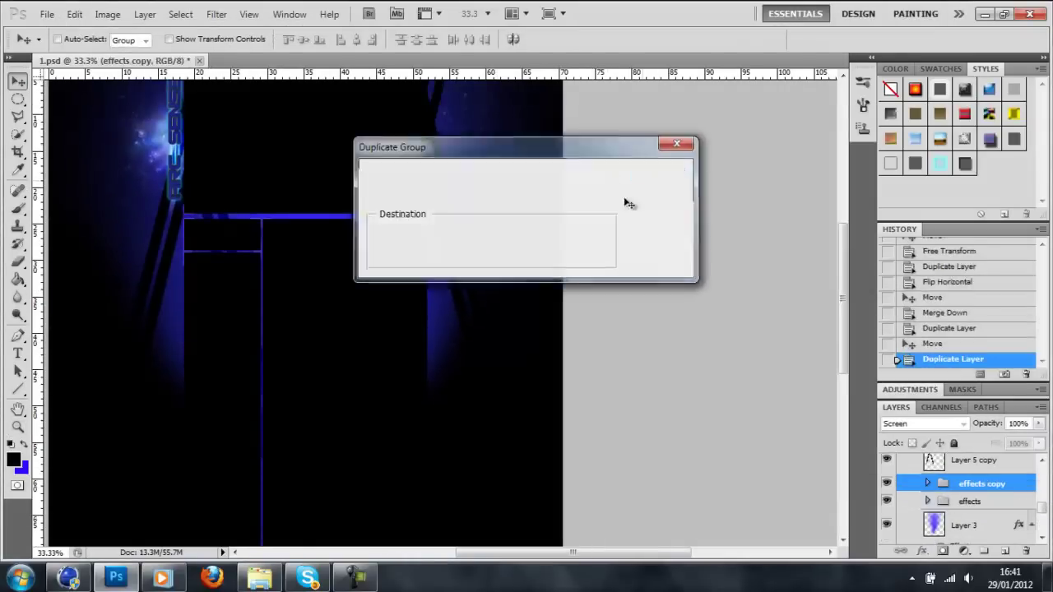
{"action": "key", "text": "Return"}
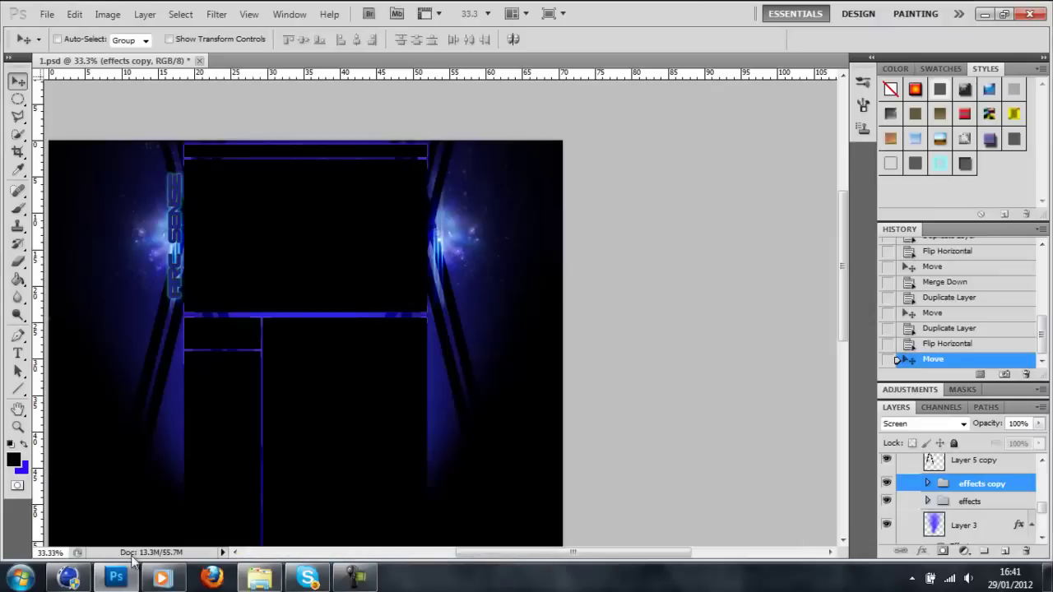
- Switch to Cinema 4D and open the render output settings
{"action": "left_click", "coordinate": [307, 578]}
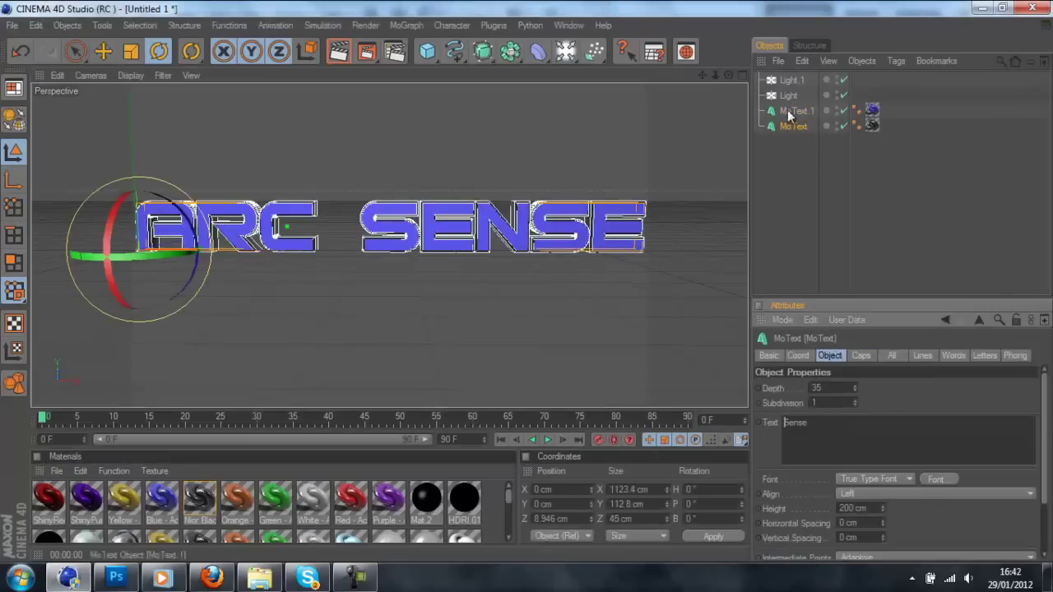
{"action": "left_click", "coordinate": [809, 193]}
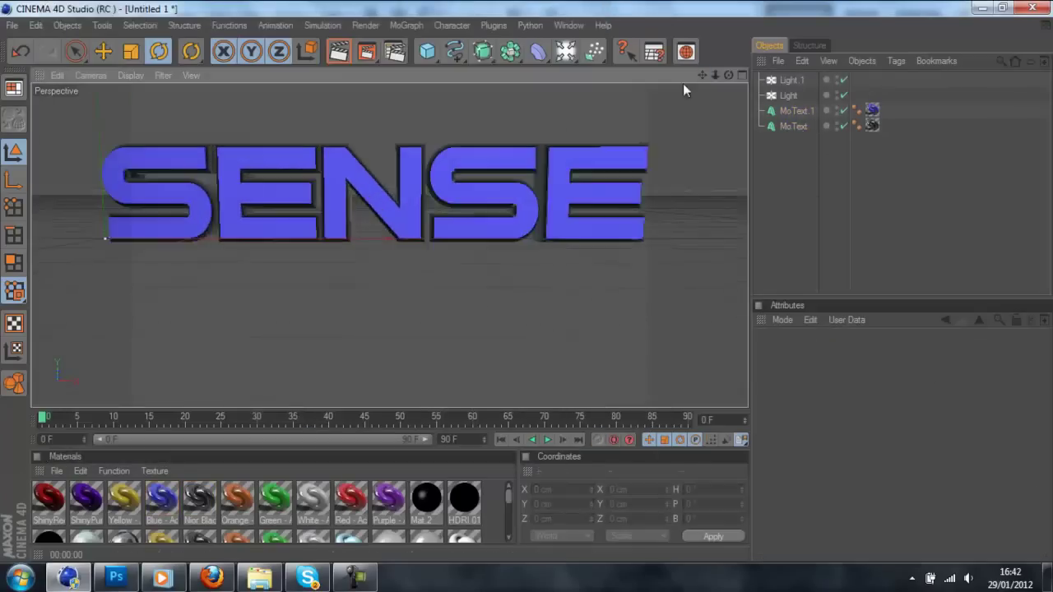
{"action": "left_click", "coordinate": [394, 47]}
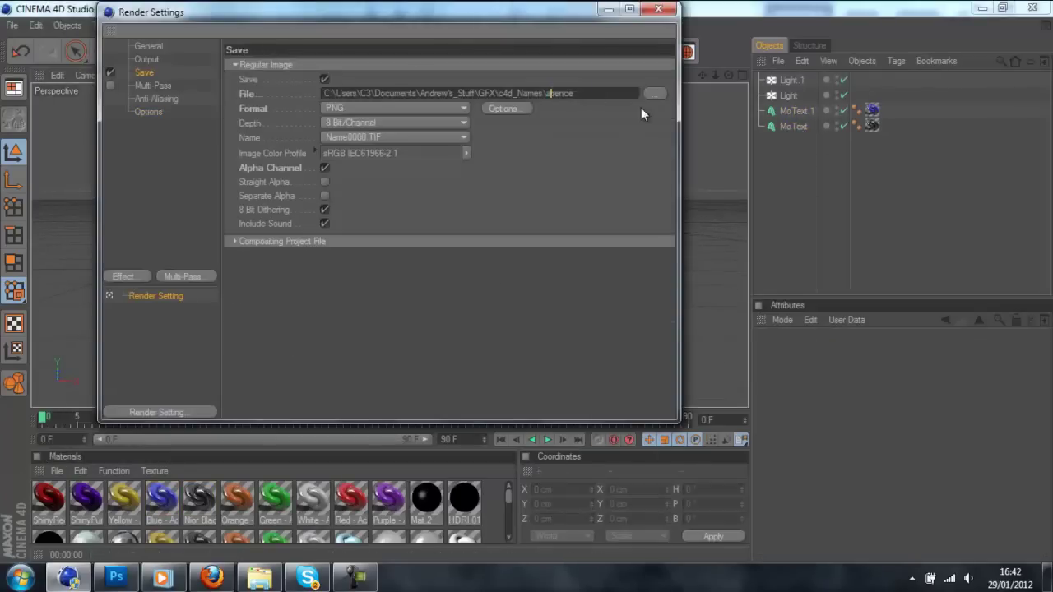
- Search images for matrix numbers and preview a blue matrix numbers image
{"action": "type", "text": "matrax"}
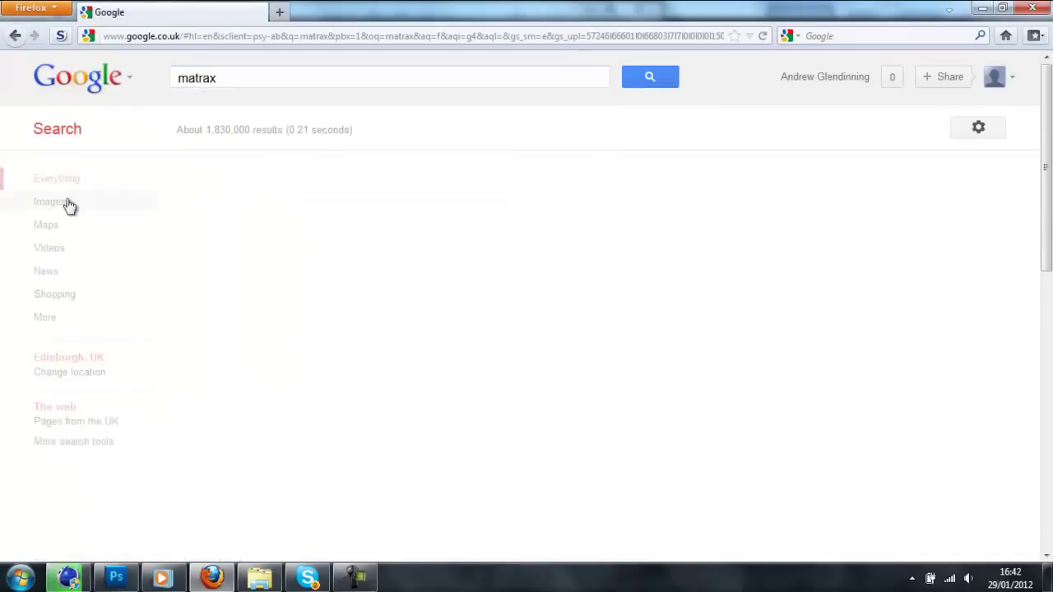
{"action": "left_click", "coordinate": [69, 204]}
{"action": "type", "text": "ix numbers"}
{"action": "key", "text": "Return"}
{"action": "left_click", "coordinate": [493, 255]}
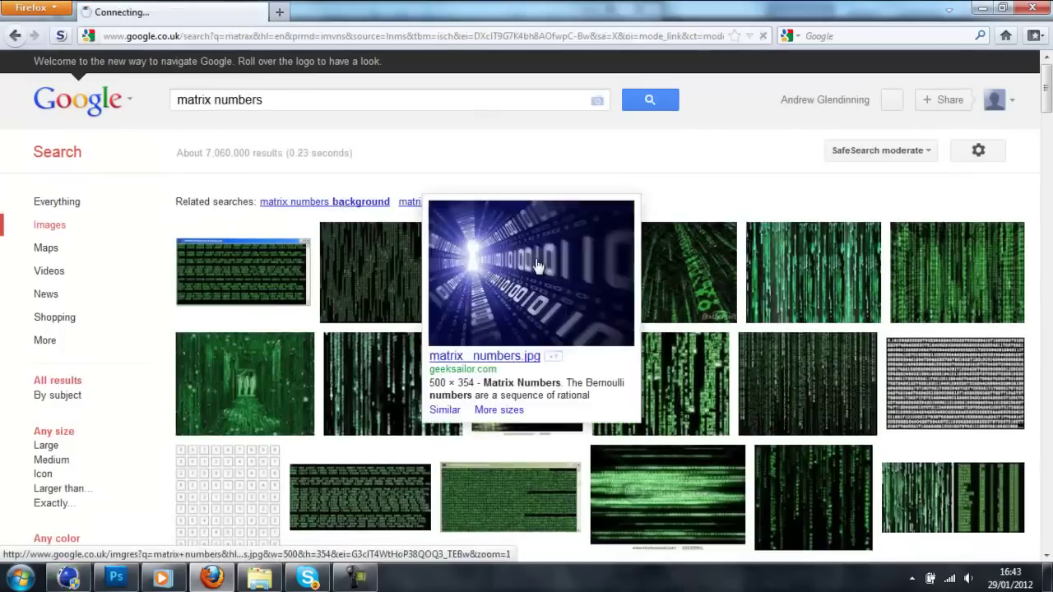
{"action": "right_click", "coordinate": [348, 262]}
{"action": "right_click", "coordinate": [325, 218]}
{"action": "key", "text": "Escape"}
{"action": "key", "text": "alt+Left"}
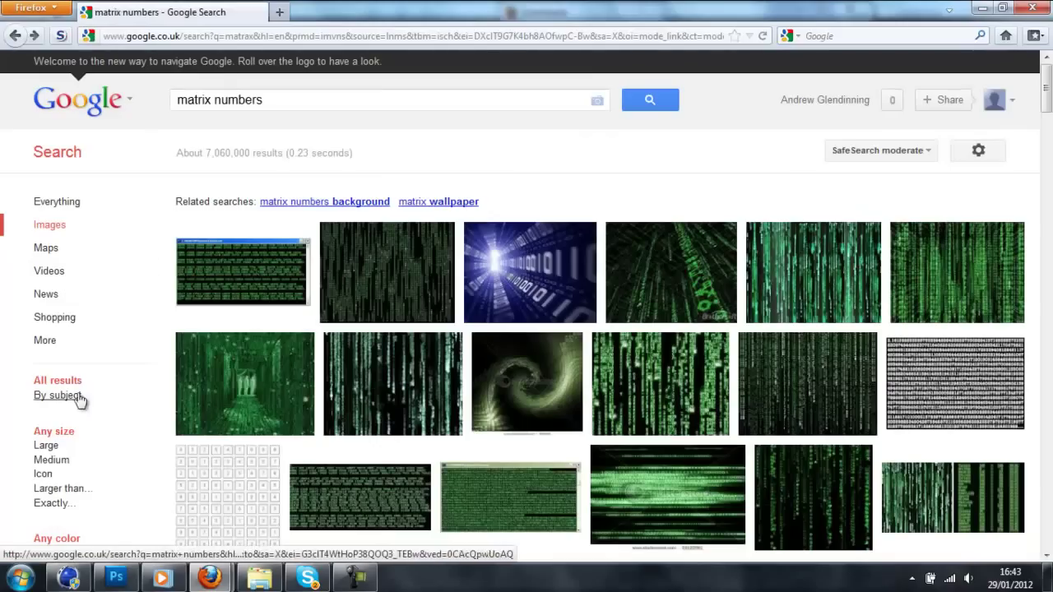
- Filter the results to Large images and open a matrix image result
{"action": "left_click", "coordinate": [51, 460]}
{"action": "scroll", "coordinate": [615, 357], "scroll_direction": "down", "scroll_amount": 10}
{"action": "scroll", "coordinate": [778, 280], "scroll_direction": "down", "scroll_amount": 5}
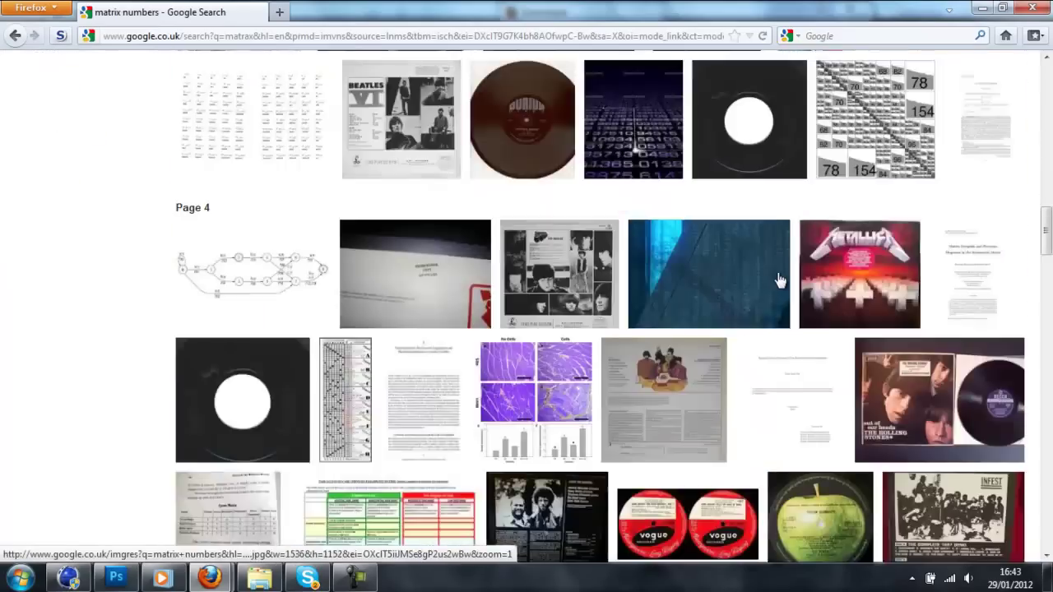
{"action": "scroll", "coordinate": [779, 280], "scroll_direction": "down", "scroll_amount": 10}
{"action": "scroll", "coordinate": [453, 399], "scroll_direction": "down", "scroll_amount": 5}
{"action": "left_click", "coordinate": [453, 400]}
- Place the matrix-numbers image lower in the stack, blend it Color Dodge at 51%, and duplicate it
{"action": "right_click", "coordinate": [361, 186]}
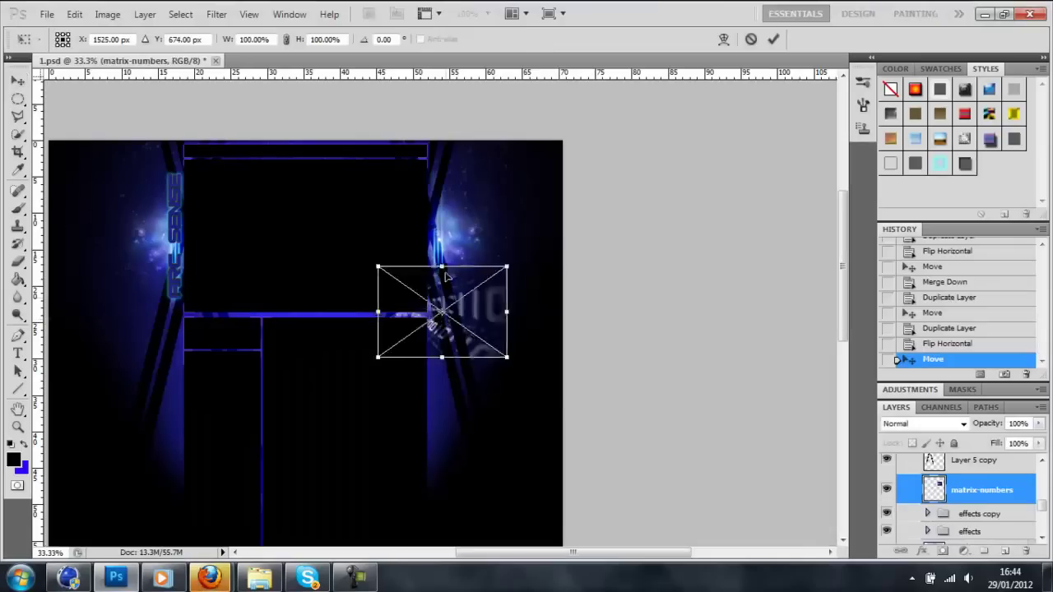
{"action": "key", "text": "Return"}
{"action": "key", "text": "ctrl+bracketleft"}
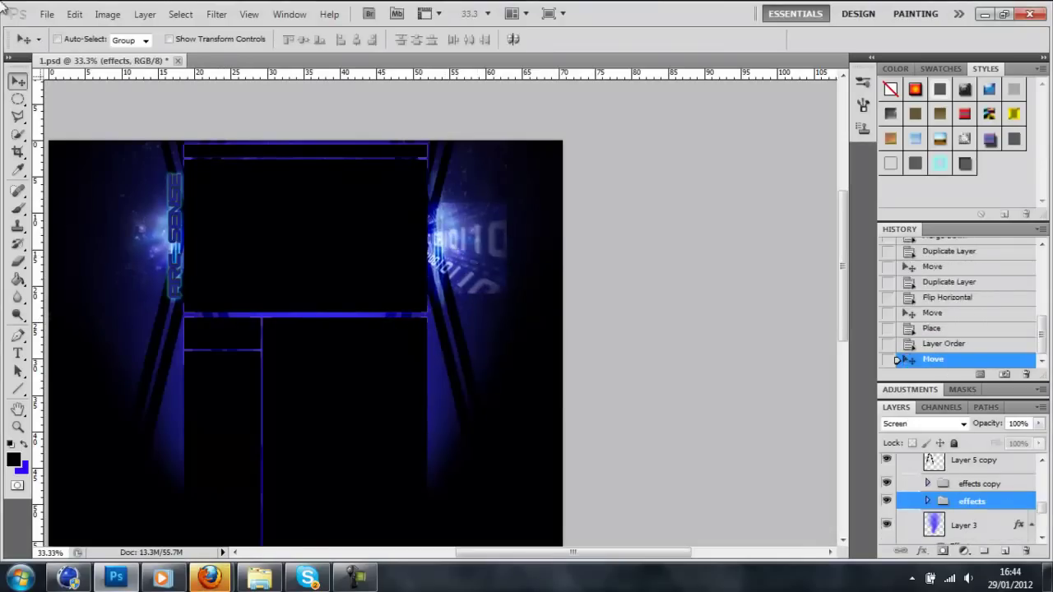
{"action": "key", "text": "ctrl+bracketleft"}
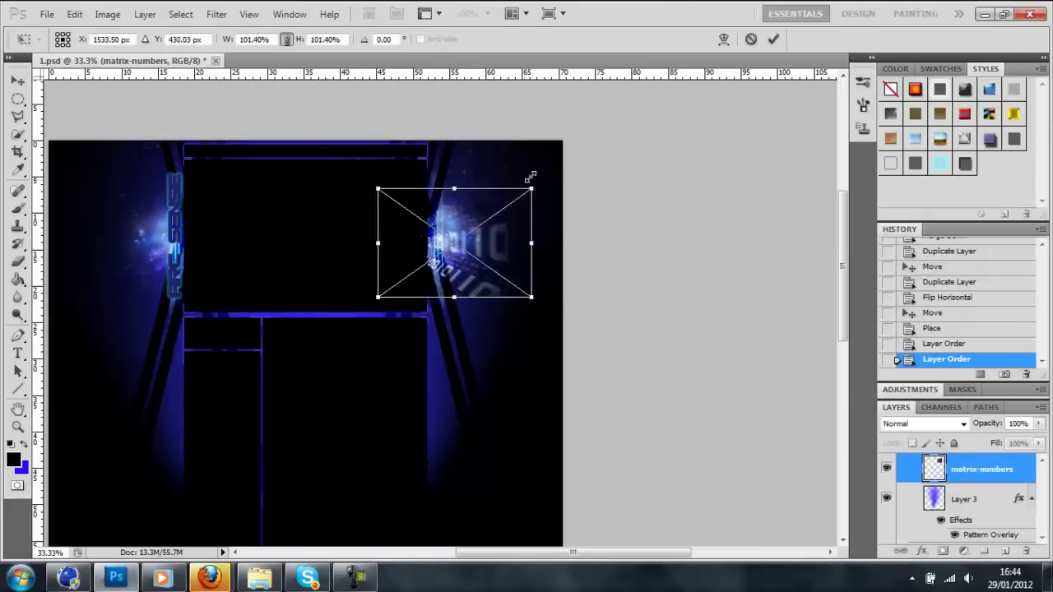
{"action": "key", "text": "Return"}
{"action": "key", "text": "alt+shift+d"}
{"action": "key", "text": "ctrl+j"}
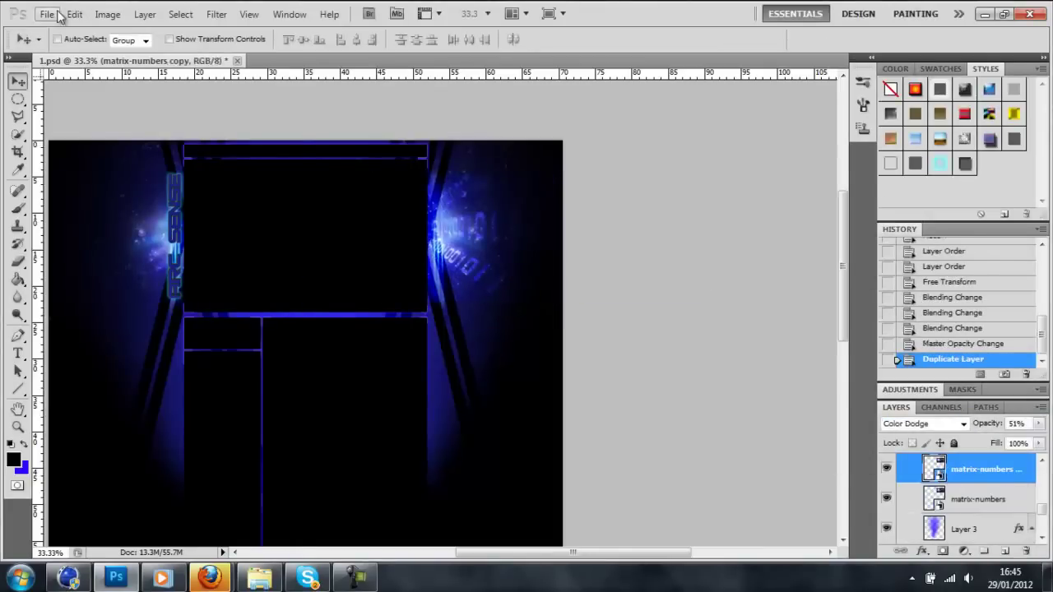
{"action": "left_click", "coordinate": [74, 14]}
{"action": "left_click", "coordinate": [329, 510]}
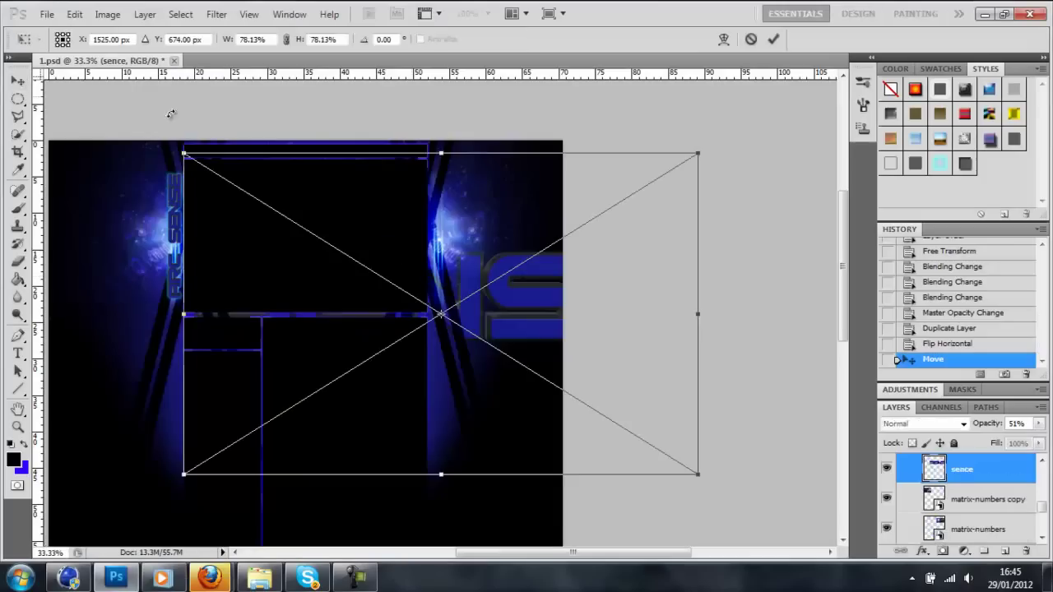
- Shrink the placed SENSE image, move it to the top and right, rotate it, and duplicate it
{"action": "left_click_drag", "start_coordinate": [183, 153], "coordinate": [419, 261]}
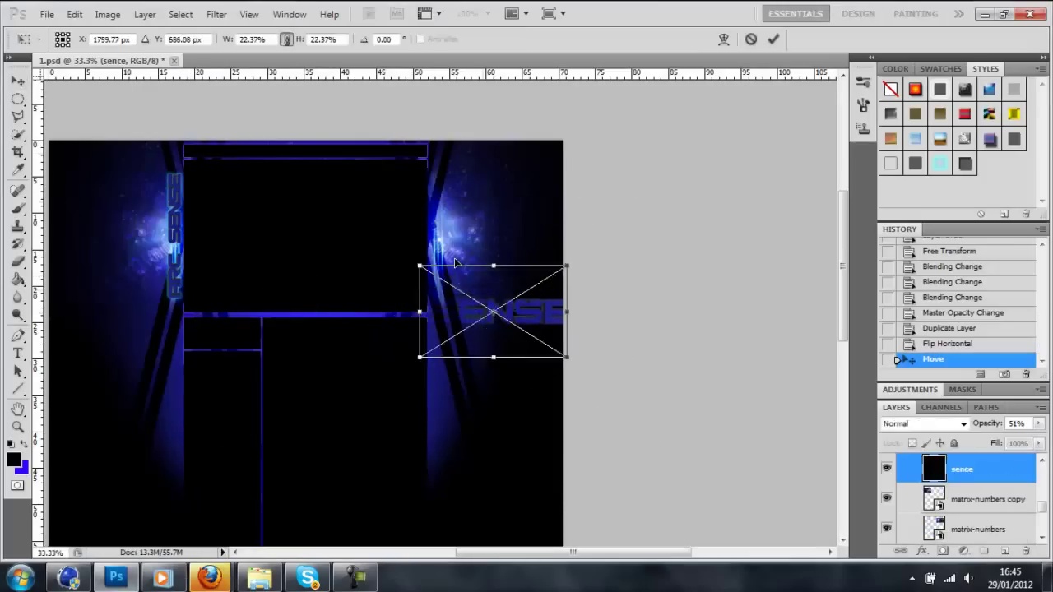
{"action": "key", "text": "Return"}
{"action": "left_click_drag", "start_coordinate": [993, 445], "coordinate": [986, 464]}
{"action": "key", "text": "ctrl+t"}
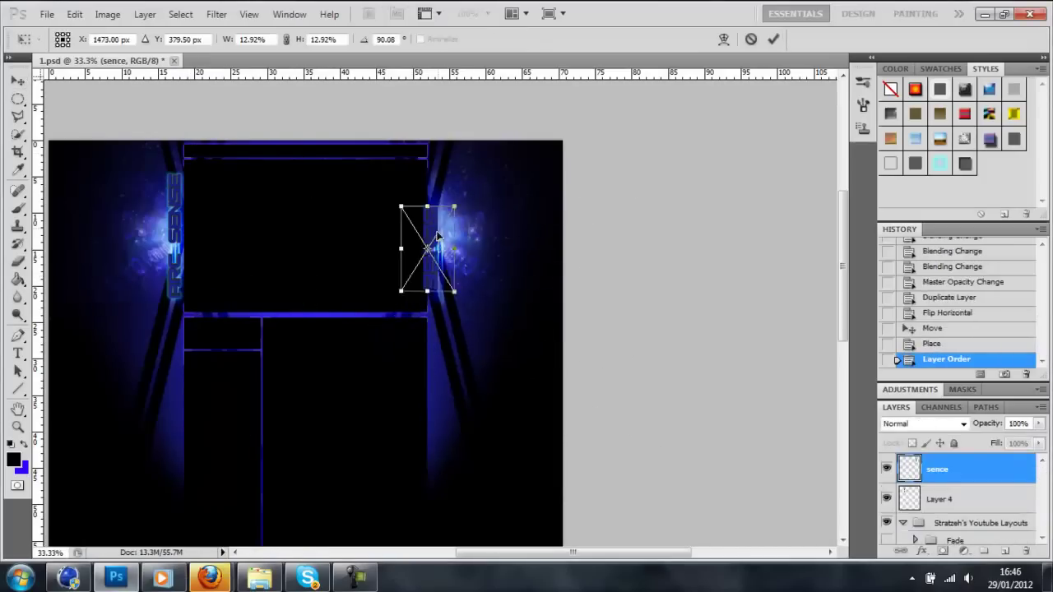
{"action": "key", "text": "Return"}
{"action": "key", "text": "ctrl+j"}
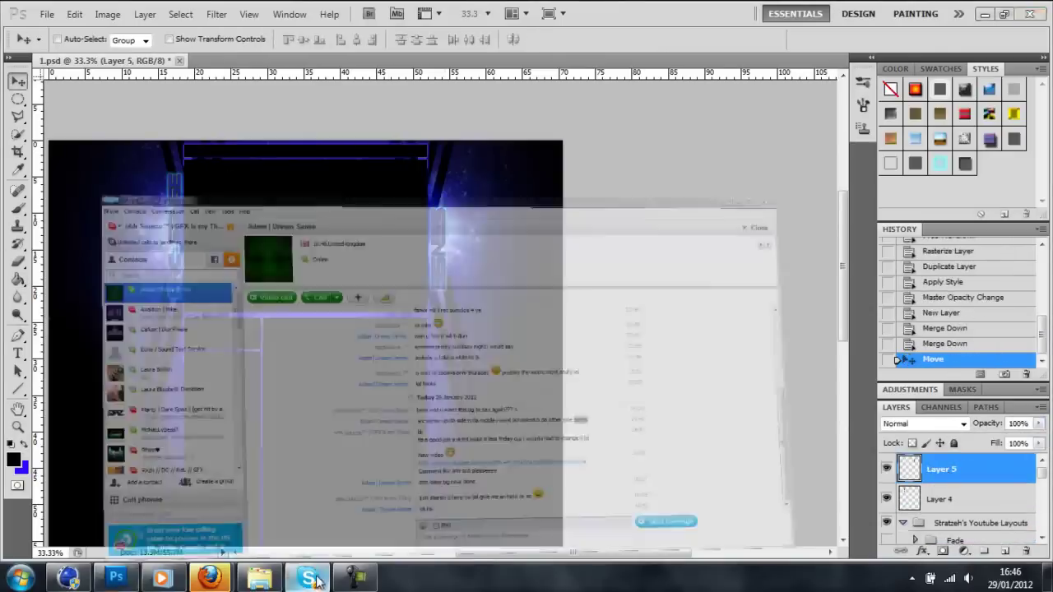
{"action": "left_click", "coordinate": [436, 246]}
- Adjust the SENSE text transform and browse to the graphics textures folder
{"action": "left_click", "coordinate": [381, 216]}
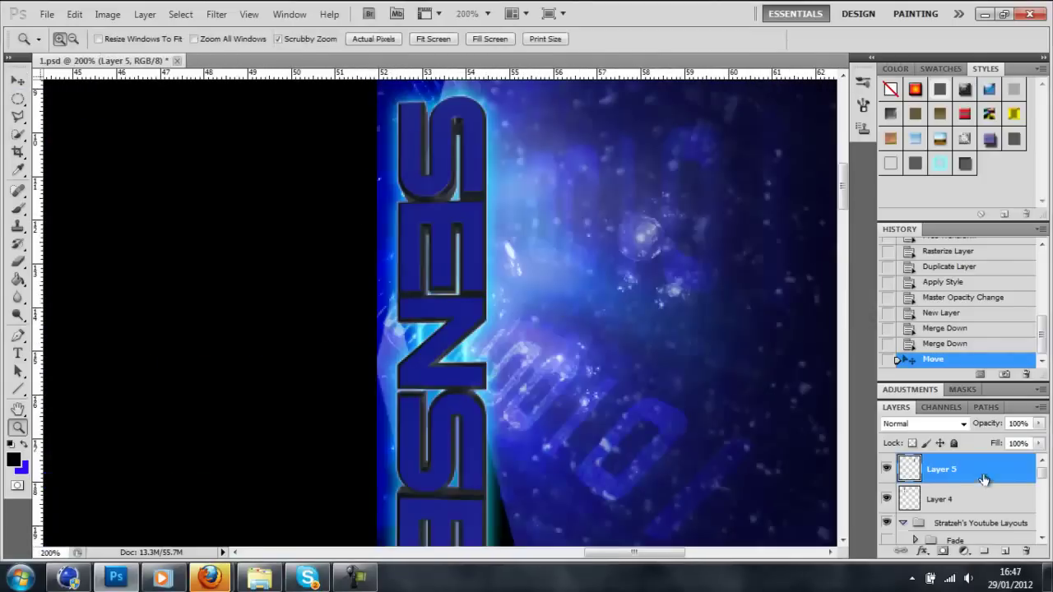
{"action": "key", "text": "ctrl+t"}
{"action": "key", "text": "Return"}
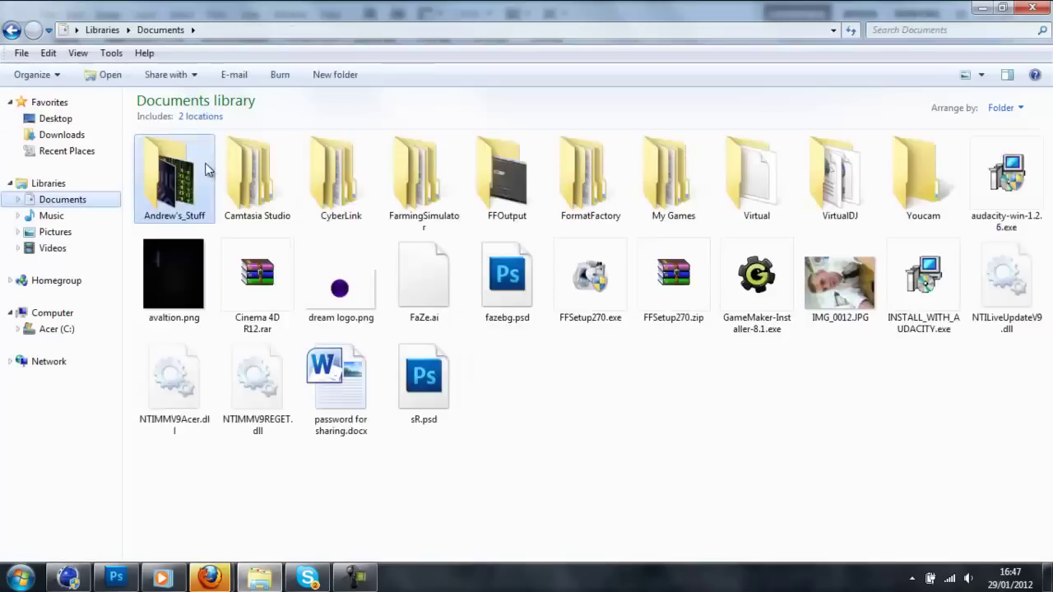
{"action": "double_click", "coordinate": [176, 164]}
{"action": "double_click", "coordinate": [744, 274]}
{"action": "scroll", "coordinate": [670, 413], "scroll_direction": "down", "scroll_amount": 10}
- Place Dark Metal, duplicate it, and clip the copies to both SENSE text layers
{"action": "left_click_drag", "start_coordinate": [747, 436], "coordinate": [329, 246]}
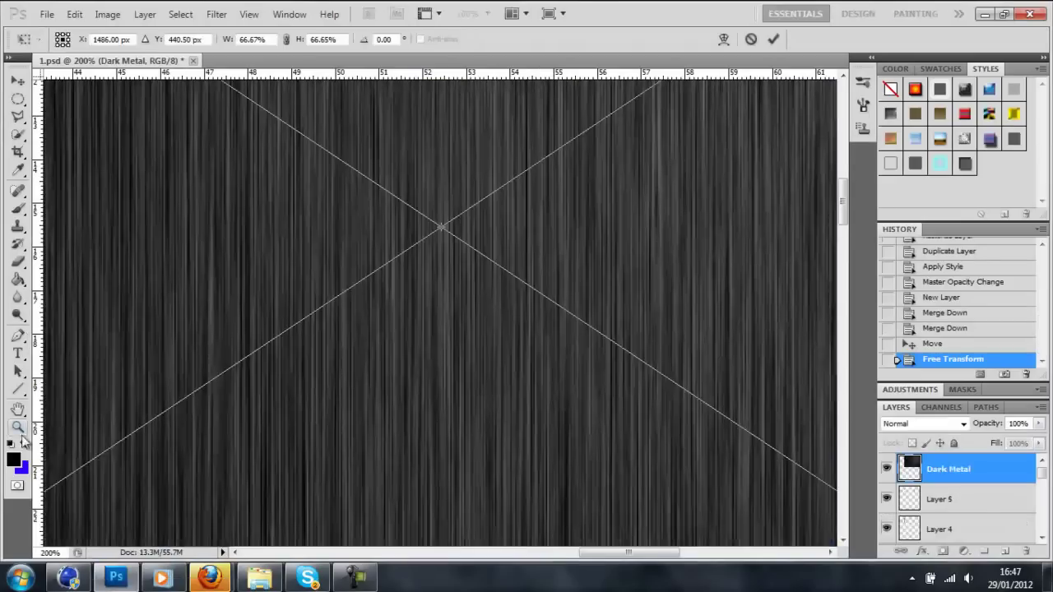
{"action": "key", "text": "ctrl+0"}
{"action": "key", "text": "v"}
{"action": "key", "text": "ctrl+j"}
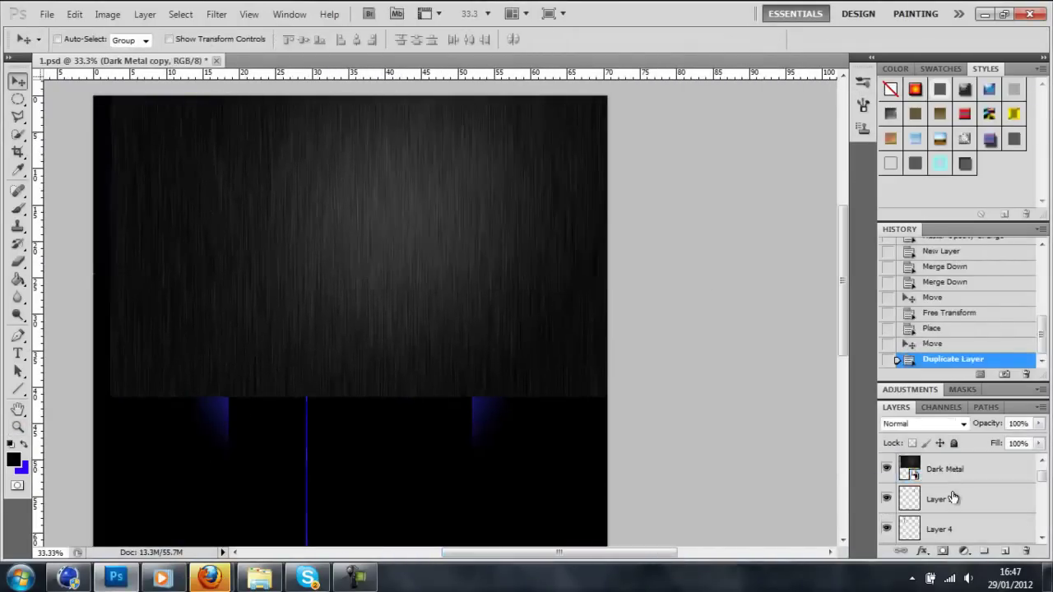
{"action": "key", "text": "ctrl+j"}
{"action": "mouse_move", "coordinate": [950, 498]}
{"action": "left_mouse_down"}
{"action": "mouse_move", "coordinate": [931, 480]}
{"action": "mouse_move", "coordinate": [938, 458]}
{"action": "left_mouse_up"}
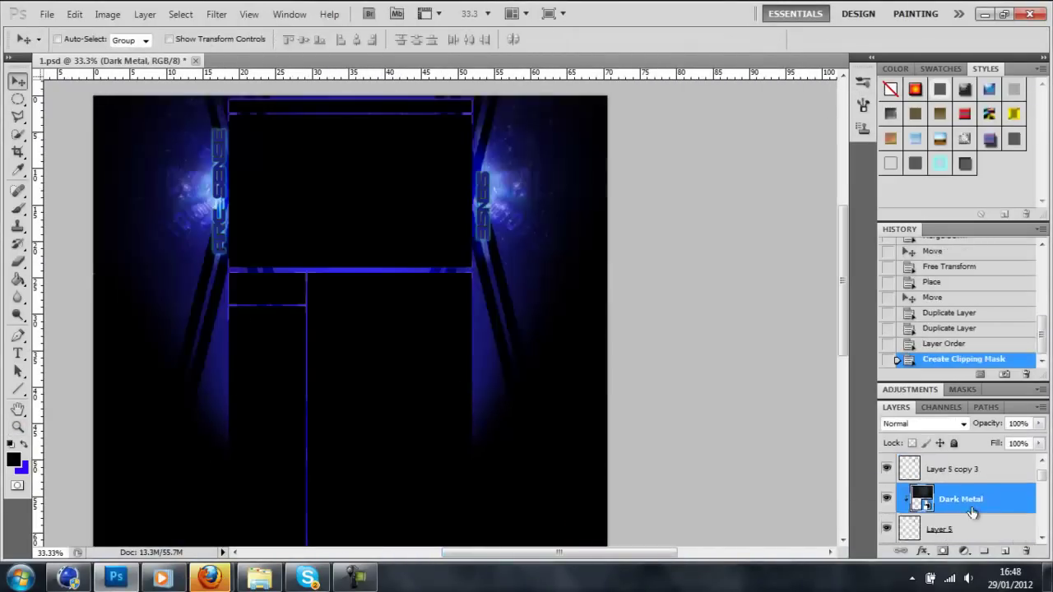
{"action": "left_click_drag", "start_coordinate": [969, 536], "coordinate": [984, 500]}
{"action": "key", "text": "ctrl+alt+g"}
{"action": "key", "text": "z"}
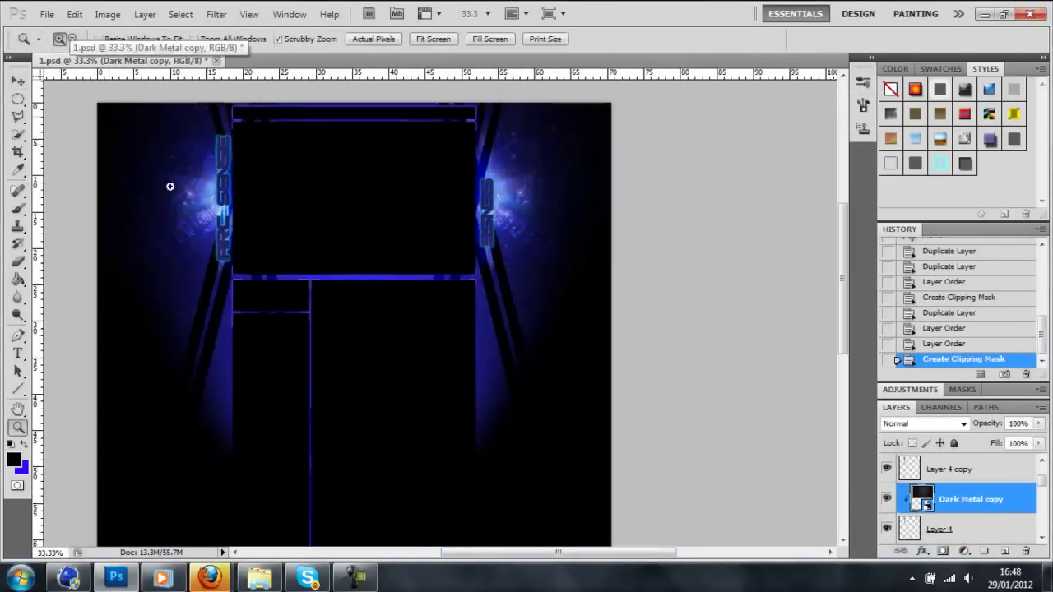
{"action": "left_click_drag", "start_coordinate": [170, 183], "coordinate": [271, 184]}
{"action": "left_click", "coordinate": [921, 424]}
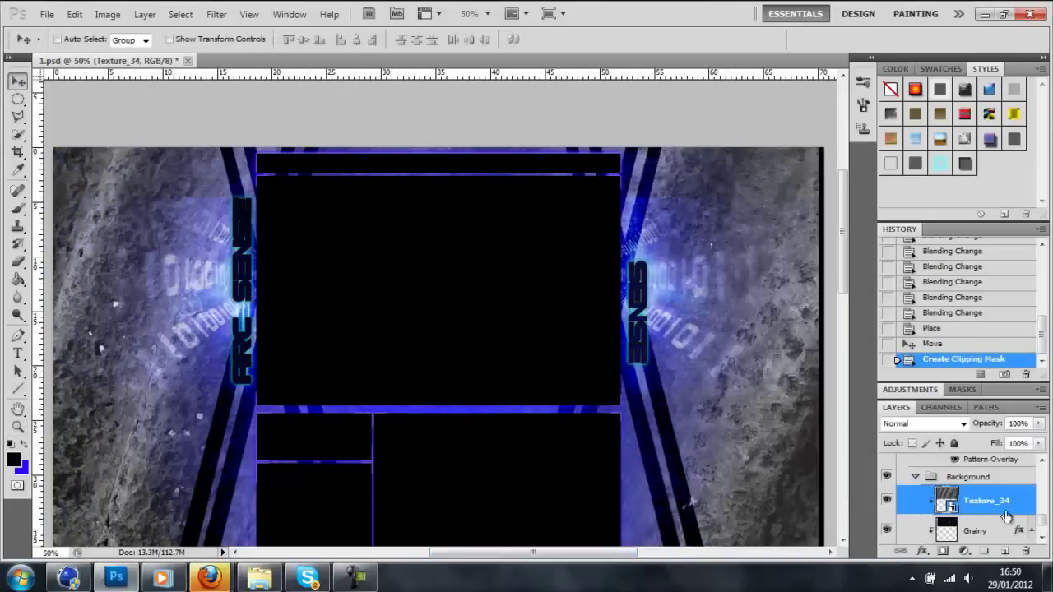
- Lower the texture opacity to 48% and add a black-filled layer beside Texture_34
{"action": "left_click_drag", "start_coordinate": [1038, 423], "coordinate": [997, 438]}
{"action": "left_click", "coordinate": [1005, 550]}
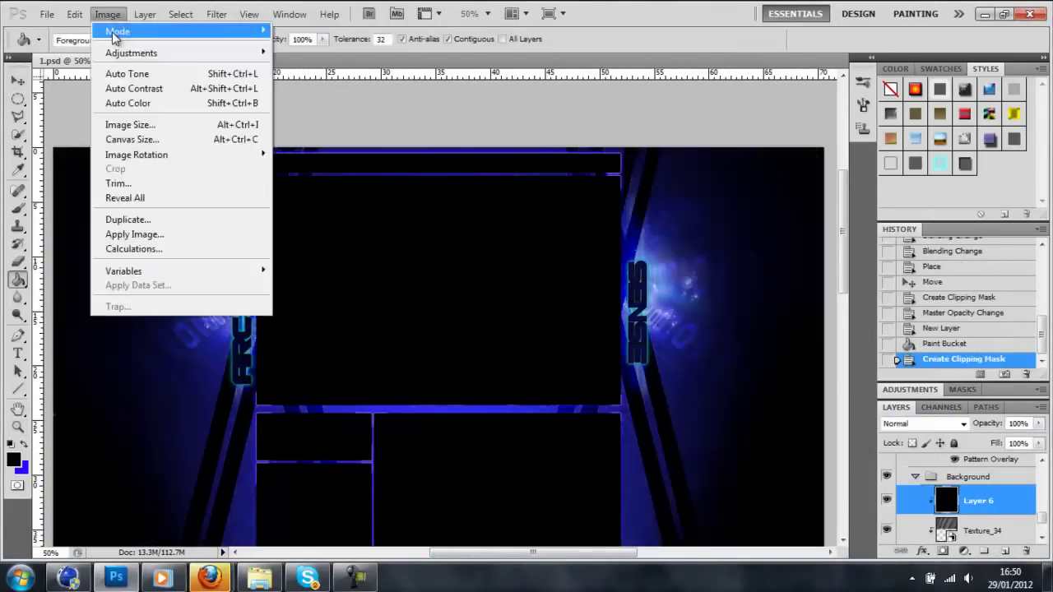
{"action": "left_click_drag", "start_coordinate": [987, 530], "coordinate": [1018, 513]}
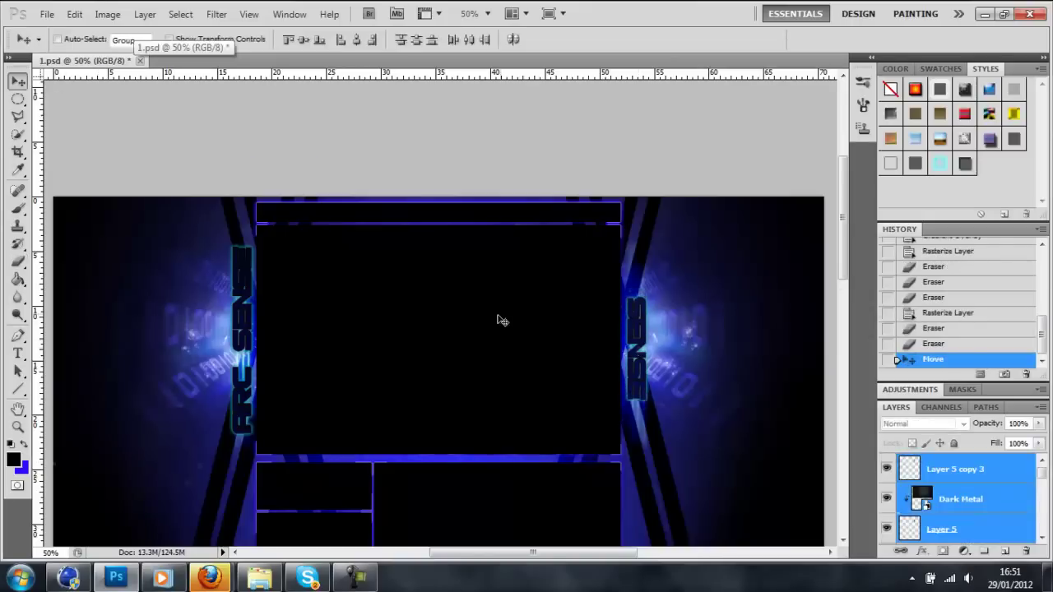
- Switch to the Type tool and check the requested SENSELESS wording in the chat
{"action": "scroll", "coordinate": [503, 320], "scroll_direction": "down", "scroll_amount": 2}
{"action": "scroll", "coordinate": [973, 507], "scroll_direction": "down", "scroll_amount": 5}
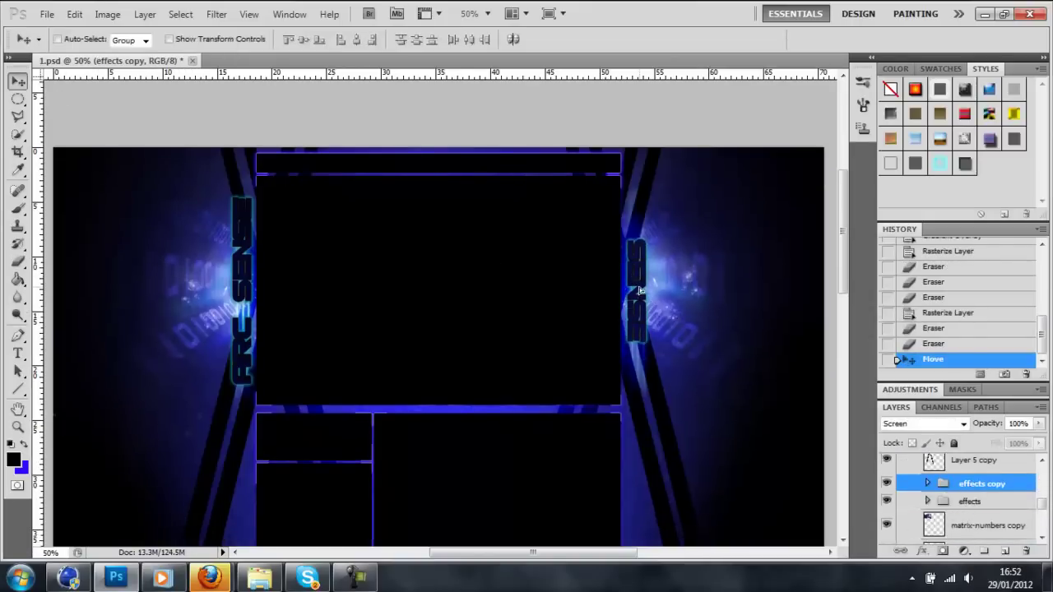
{"action": "scroll", "coordinate": [446, 305], "scroll_direction": "down", "scroll_amount": 4}
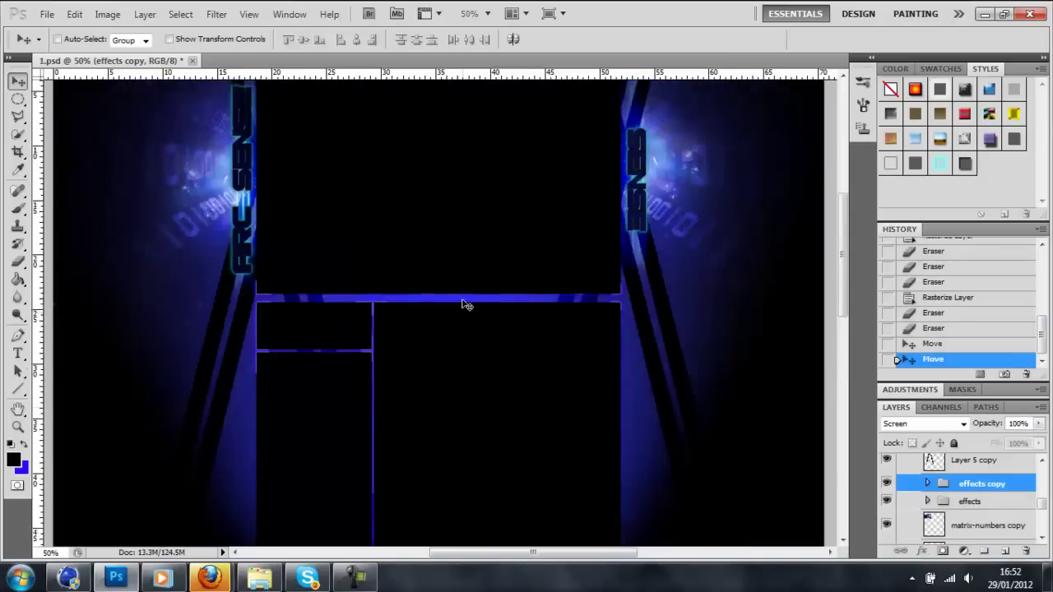
{"action": "scroll", "coordinate": [492, 347], "scroll_direction": "up", "scroll_amount": 2}
{"action": "key", "text": "t"}
{"action": "key", "text": "alt+Tab"}
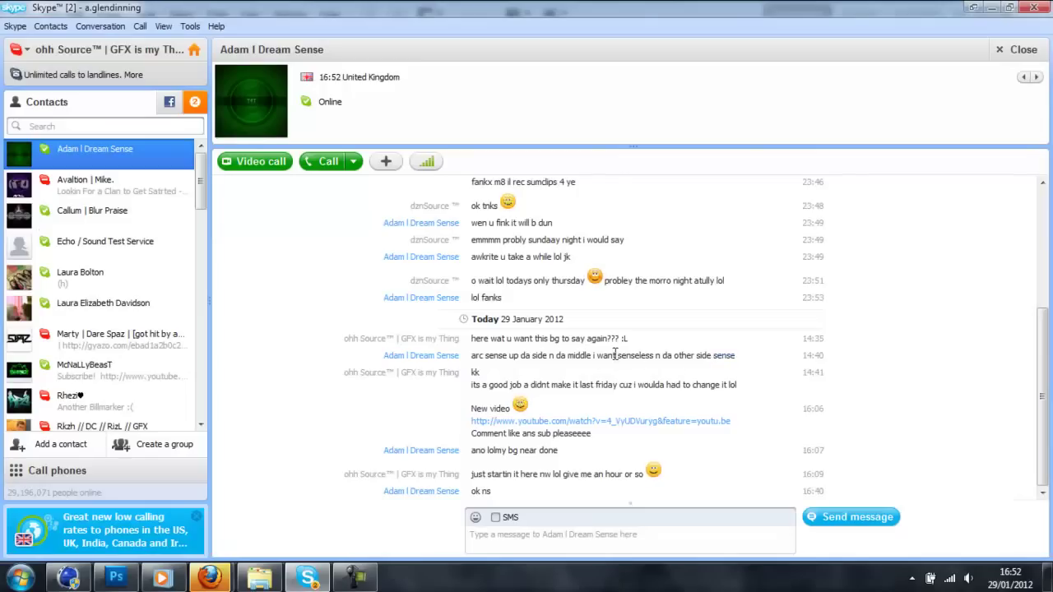
{"action": "key", "text": "alt+Tab"}
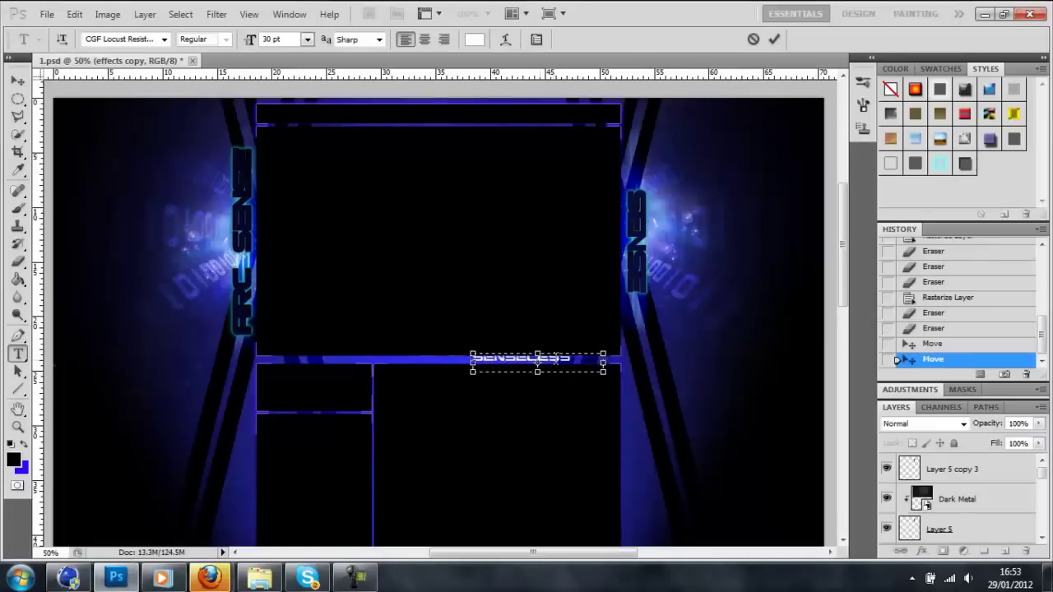
- Commit the SENSELESS text and change its font to the italic Concielian
{"action": "key", "text": "ctrl+Return"}
{"action": "key", "text": "v"}
{"action": "key", "text": "t"}
{"action": "double_click", "coordinate": [521, 359]}
{"action": "left_click", "coordinate": [145, 40]}
{"action": "left_click", "coordinate": [195, 146]}
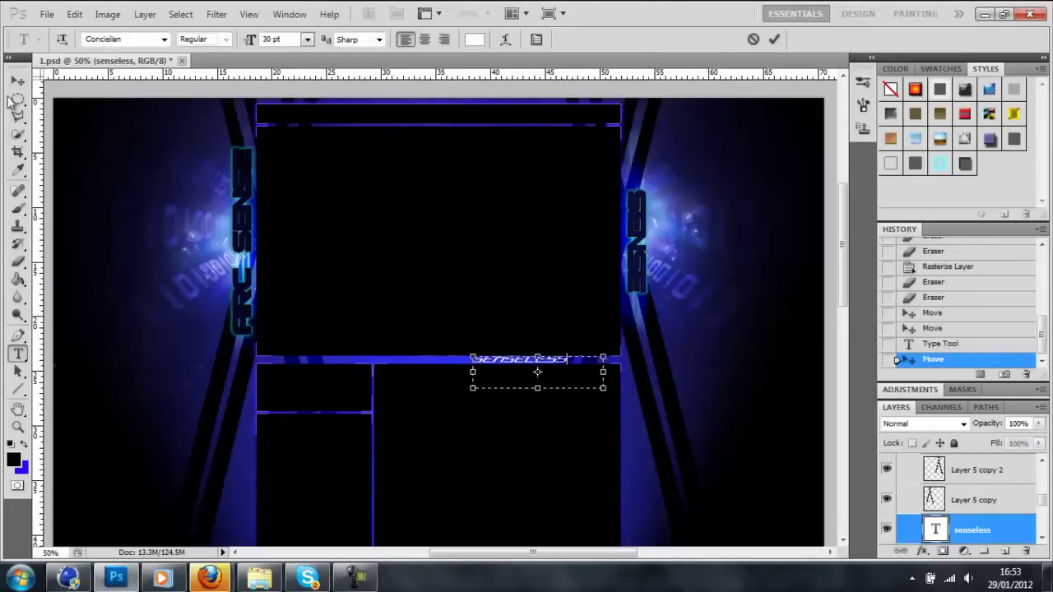
{"action": "key", "text": "ctrl+Return"}
{"action": "key", "text": "v"}
- Undo an accidental group move, reorder Texture_34, and show the textures folder
{"action": "left_click_drag", "start_coordinate": [538, 367], "coordinate": [541, 376]}
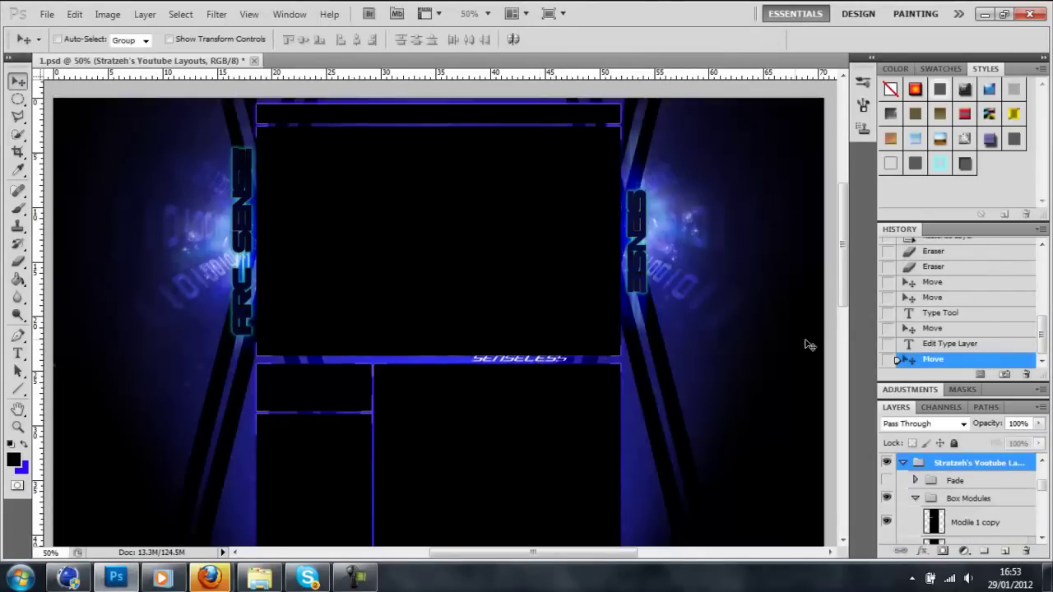
{"action": "key", "text": "ctrl+z"}
{"action": "left_click_drag", "start_coordinate": [884, 503], "coordinate": [945, 460]}
{"action": "scroll", "coordinate": [822, 411], "scroll_direction": "down", "scroll_amount": 2}
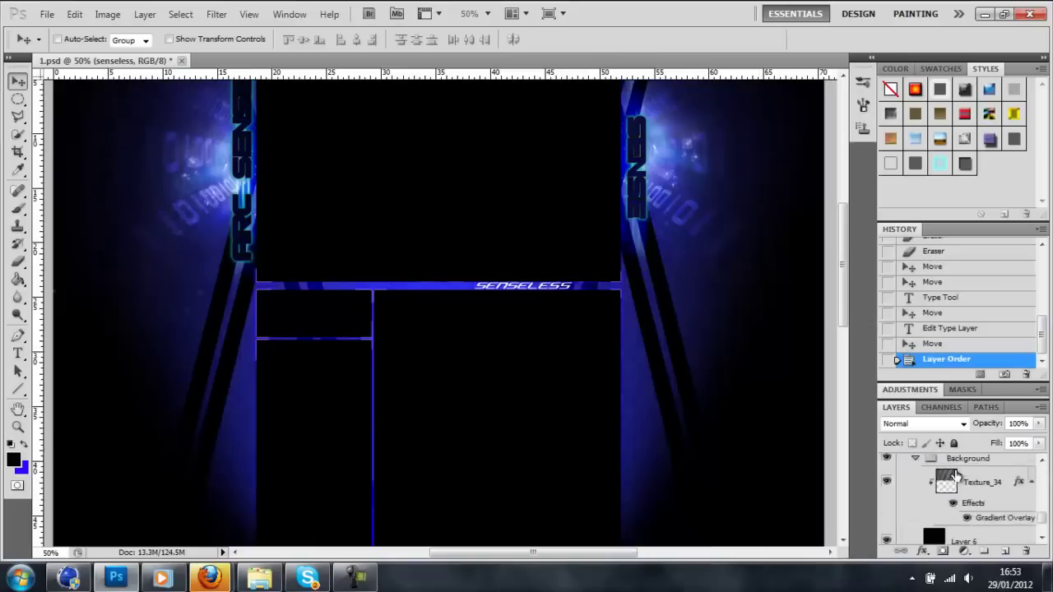
{"action": "left_click", "coordinate": [259, 578]}
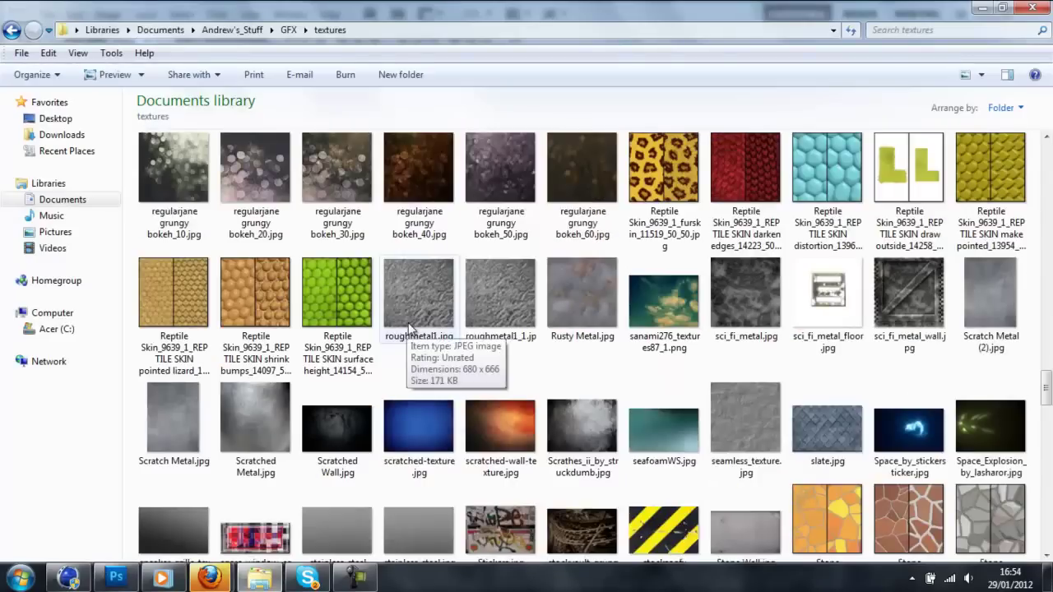
- Stretch the metal texture over the framed boxes and set its blend mode to Linear Dodge (Add)
{"action": "scroll", "coordinate": [601, 298], "scroll_direction": "up", "scroll_amount": 10}
{"action": "scroll", "coordinate": [601, 298], "scroll_direction": "up", "scroll_amount": 10}
{"action": "mouse_move", "coordinate": [266, 112]}
{"action": "left_mouse_down"}
{"action": "mouse_move", "coordinate": [336, 286]}
{"action": "mouse_move", "coordinate": [255, 135]}
{"action": "left_mouse_up"}
{"action": "left_click_drag", "start_coordinate": [576, 541], "coordinate": [616, 404]}
{"action": "mouse_move", "coordinate": [438, 401]}
{"action": "left_mouse_down"}
{"action": "mouse_move", "coordinate": [434, 237]}
{"action": "mouse_move", "coordinate": [438, 452]}
{"action": "left_mouse_up"}
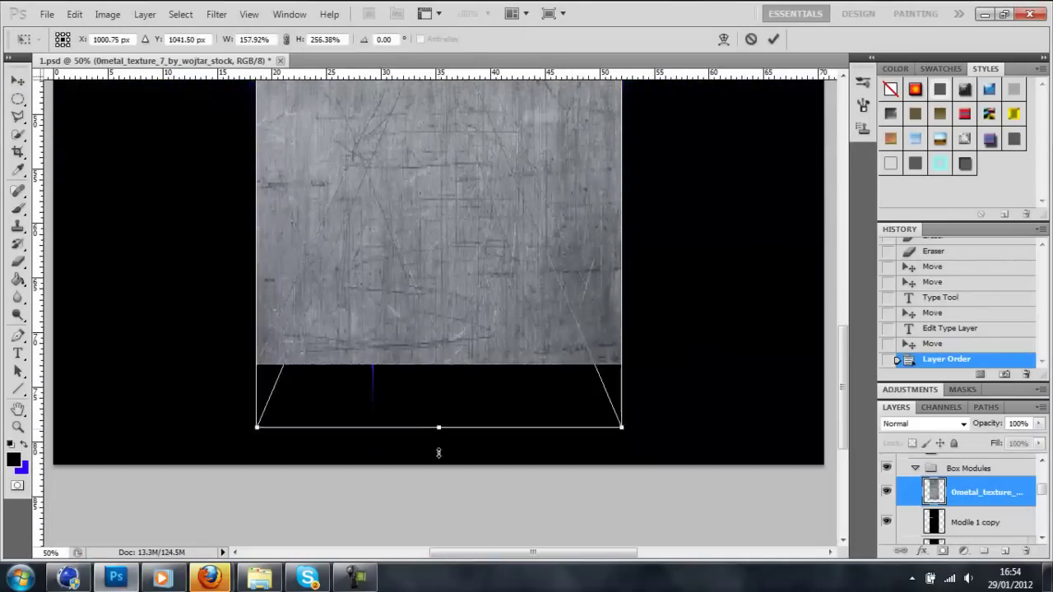
{"action": "key", "text": "Return"}
{"action": "key", "text": "shift+plus"}
{"action": "key", "text": "shift+plus"}
{"action": "key", "text": "shift+plus"}
{"action": "key", "text": "shift+plus"}
{"action": "key", "text": "shift+plus"}
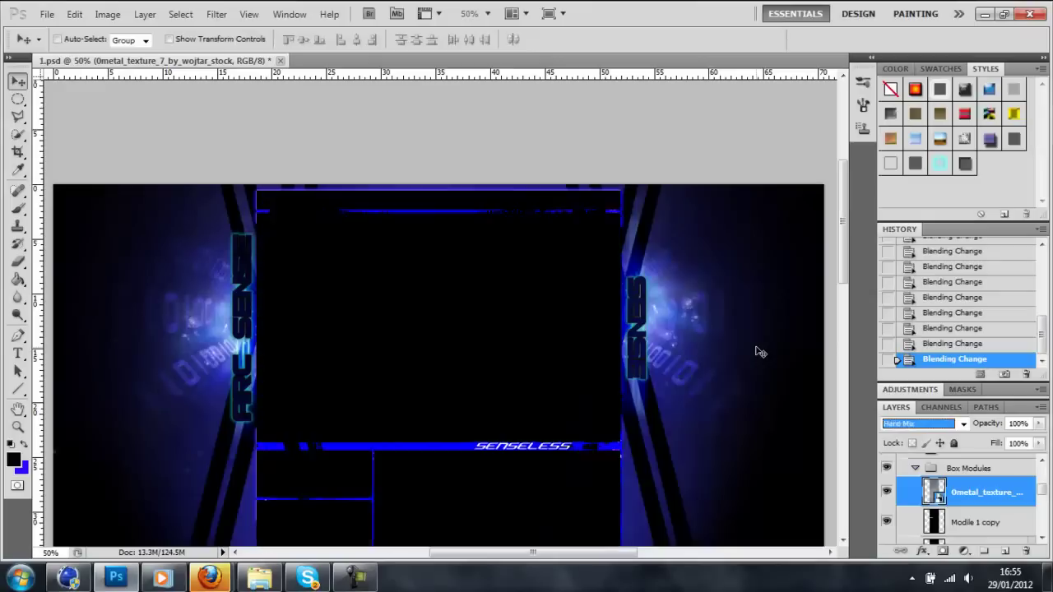
{"action": "key", "text": "shift+minus"}
{"action": "key", "text": "shift+minus"}
{"action": "key", "text": "shift+minus"}
{"action": "key", "text": "shift+minus"}
{"action": "key", "text": "shift+minus"}
{"action": "key", "text": "shift+minus"}
- Rasterize the metal layer and darken it by lowering Hue/Saturation Lightness
{"action": "key", "text": "alt+e"}
{"action": "key", "text": "Right"}
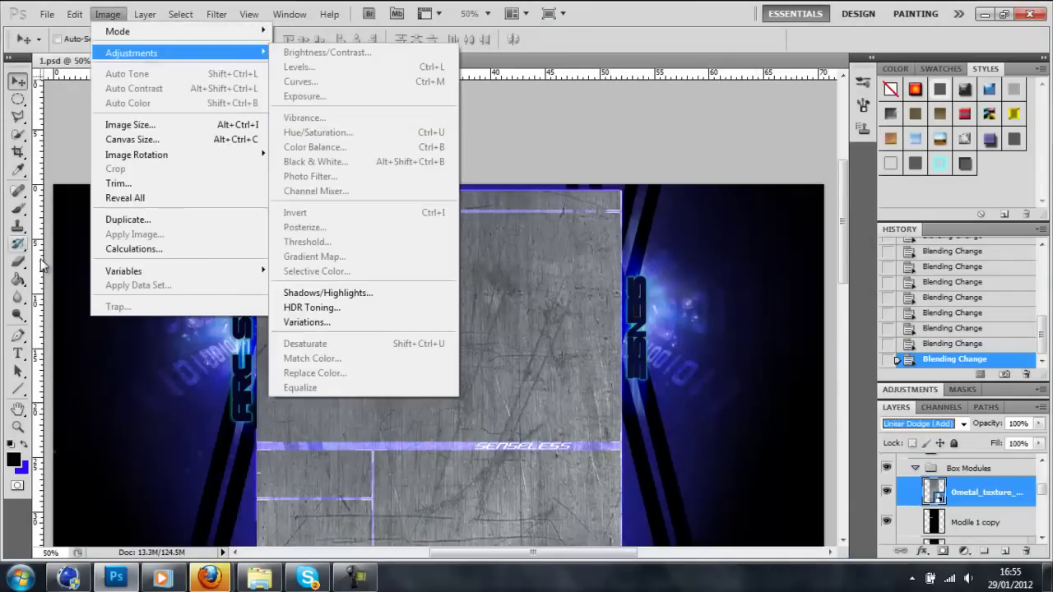
{"action": "left_click", "coordinate": [316, 131]}
{"action": "left_click_drag", "start_coordinate": [693, 463], "coordinate": [611, 464]}
{"action": "key", "text": "Return"}
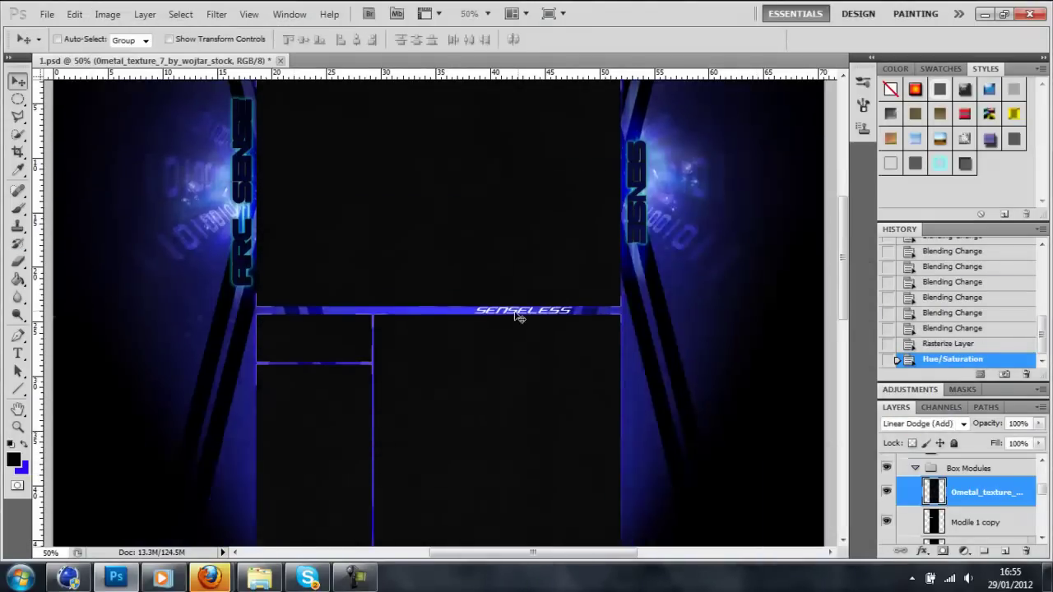
{"action": "key", "text": "z"}
{"action": "left_click", "coordinate": [236, 137], "text": "alt"}
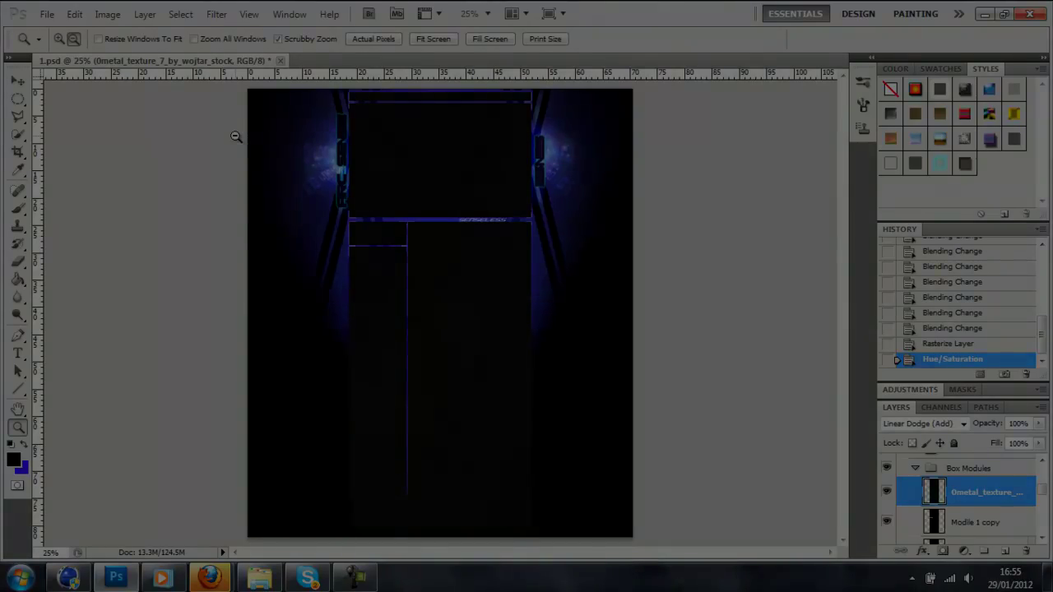